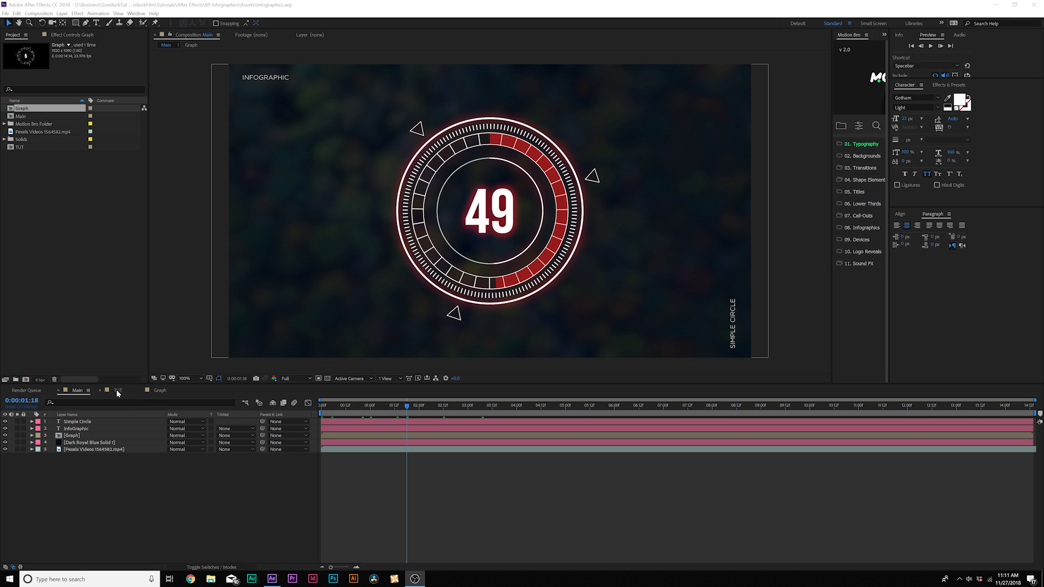
# Step: In the TUT composition, add a text layer reading 0 and enlarge its font size to about 195 px
pyautogui.click(117, 391)
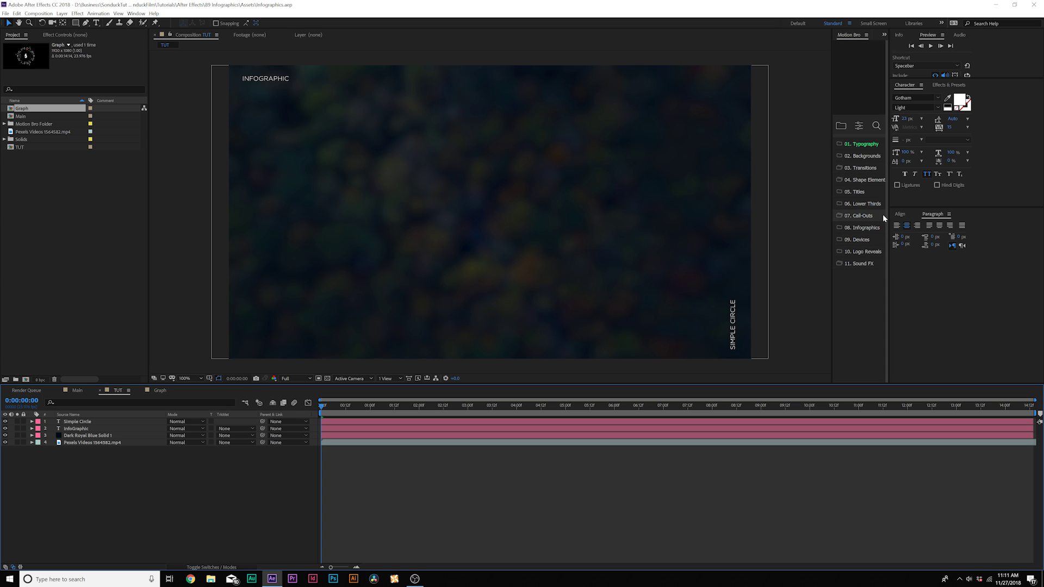
pyautogui.click(100, 25)
pyautogui.click(478, 201)
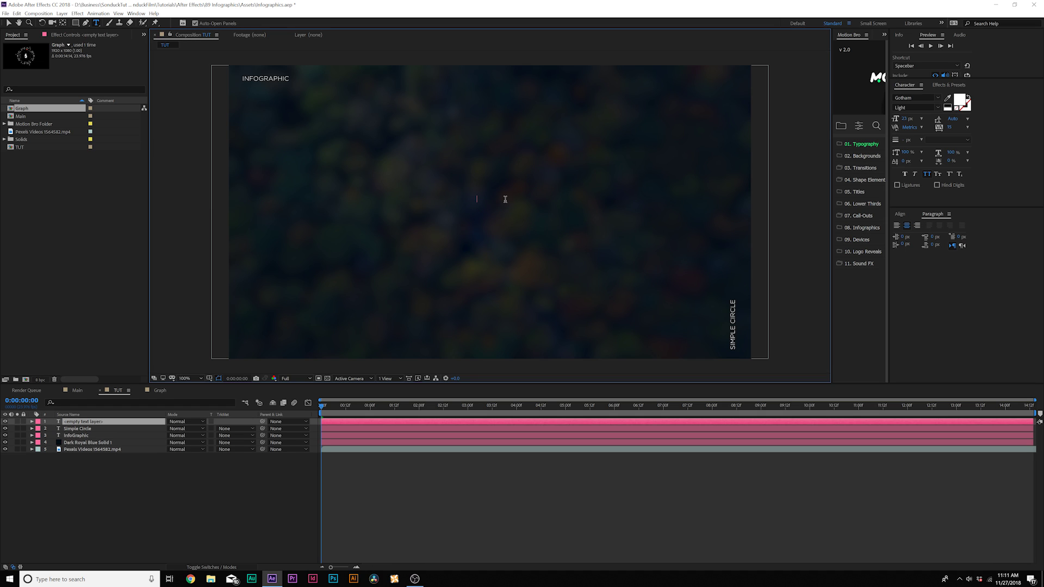
pyautogui.write('0')
pyautogui.click(8, 22)
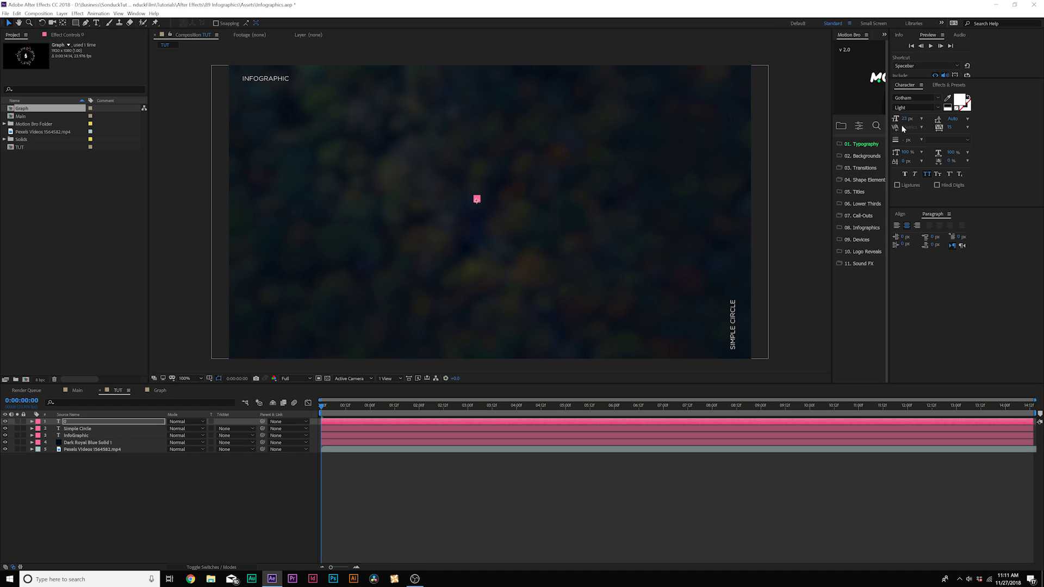
pyautogui.moveTo(905, 119); pyautogui.dragTo(980, 125)
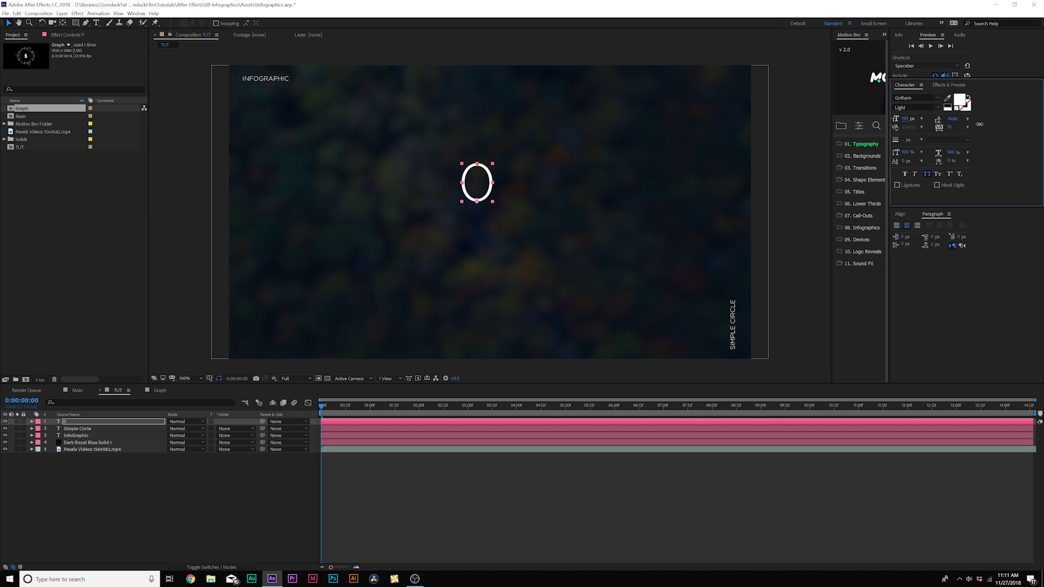
# Step: Centre the 0 text layer horizontally and vertically in the composition
pyautogui.click(901, 214)
pyautogui.click(912, 235)
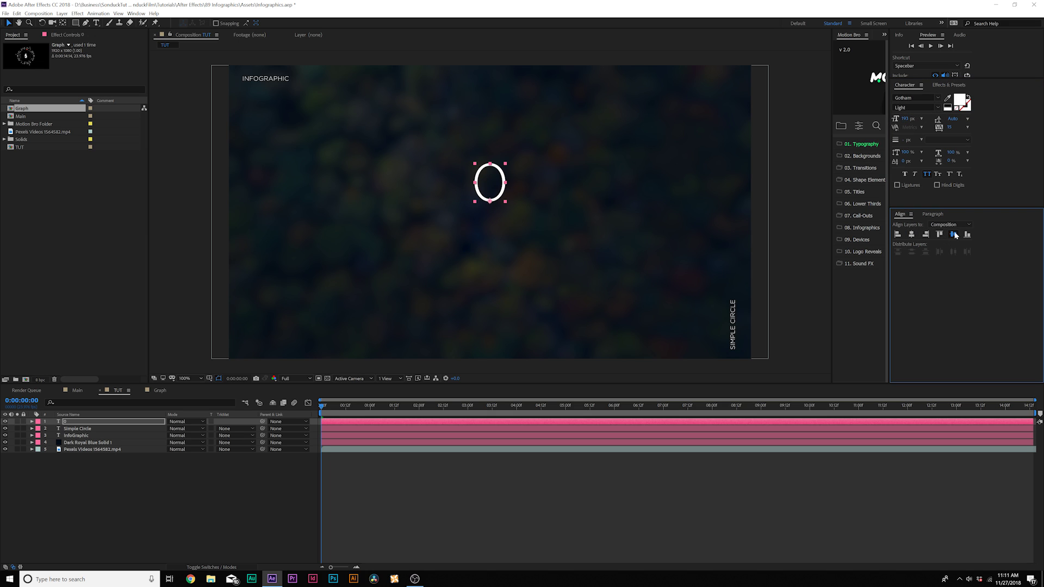
pyautogui.click(954, 235)
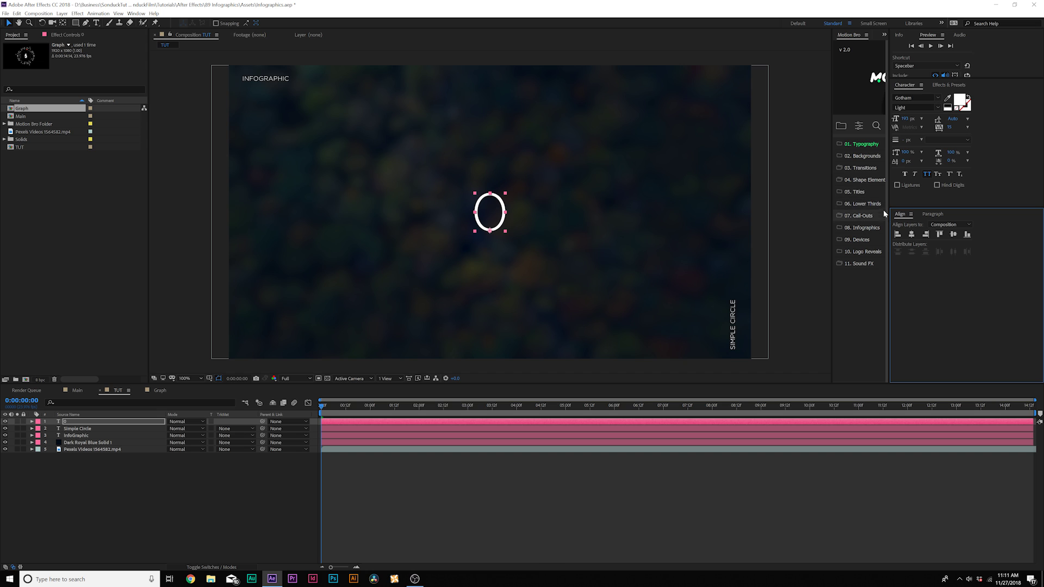
pyautogui.click(136, 13)
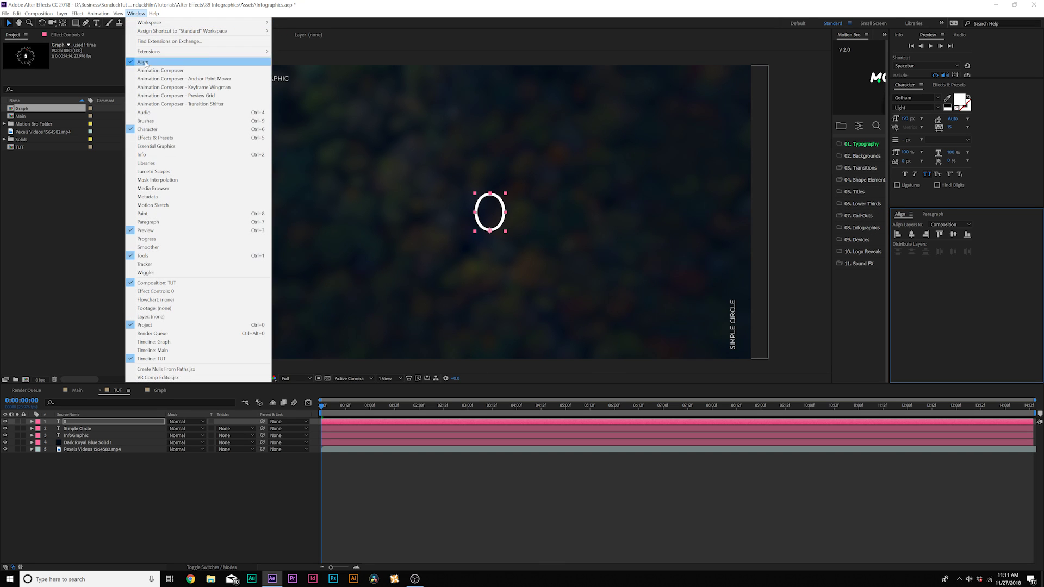
pyautogui.click(234, 512)
pyautogui.click(77, 422)
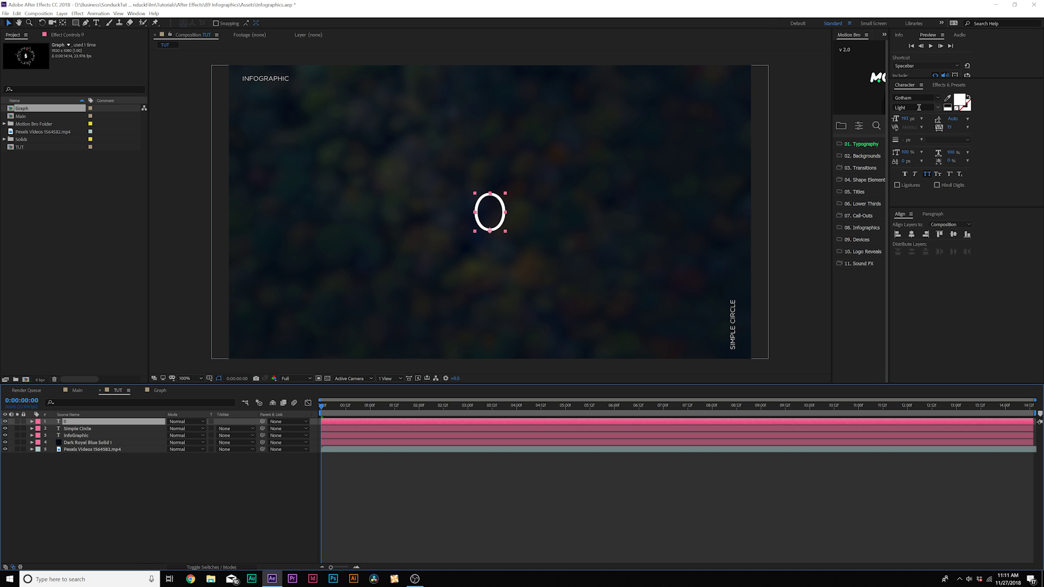
pyautogui.click(87, 436)
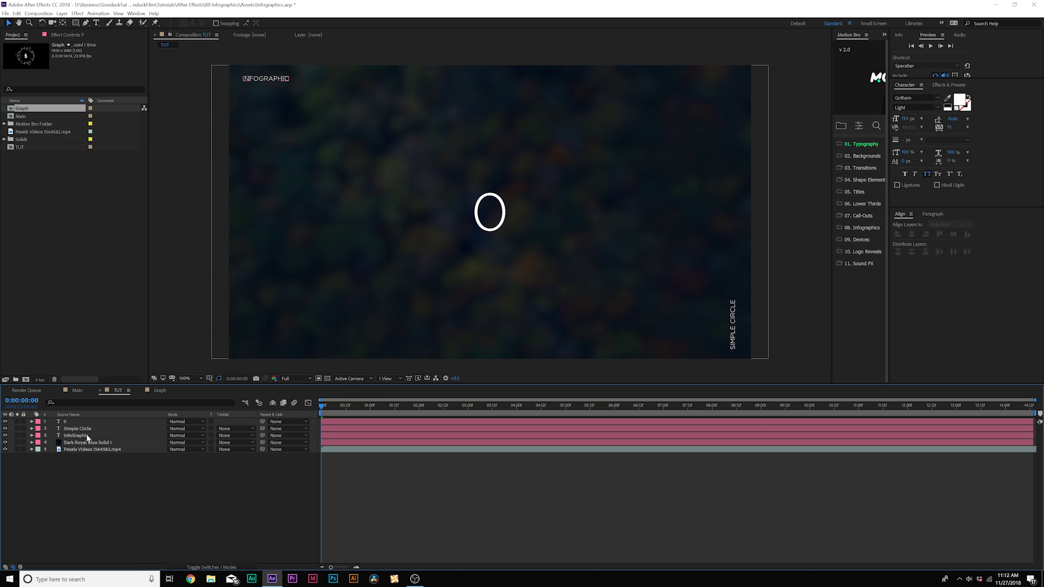
# Step: Set up the Ellipse tool with no fill and a solid-colour stroke, with no layer selected
pyautogui.moveTo(75, 24); pyautogui.dragTo(103, 39)
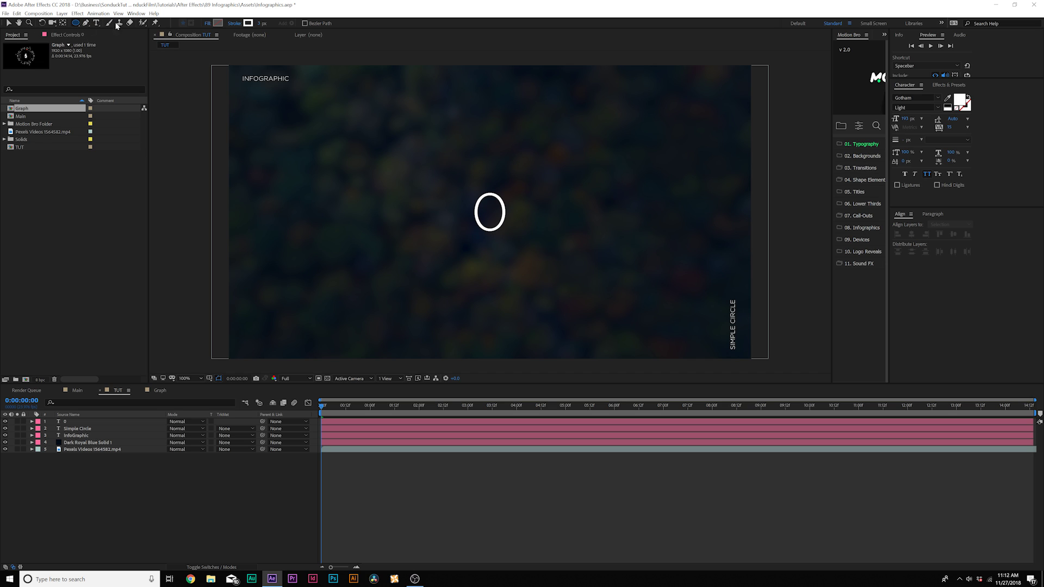
pyautogui.click(208, 25)
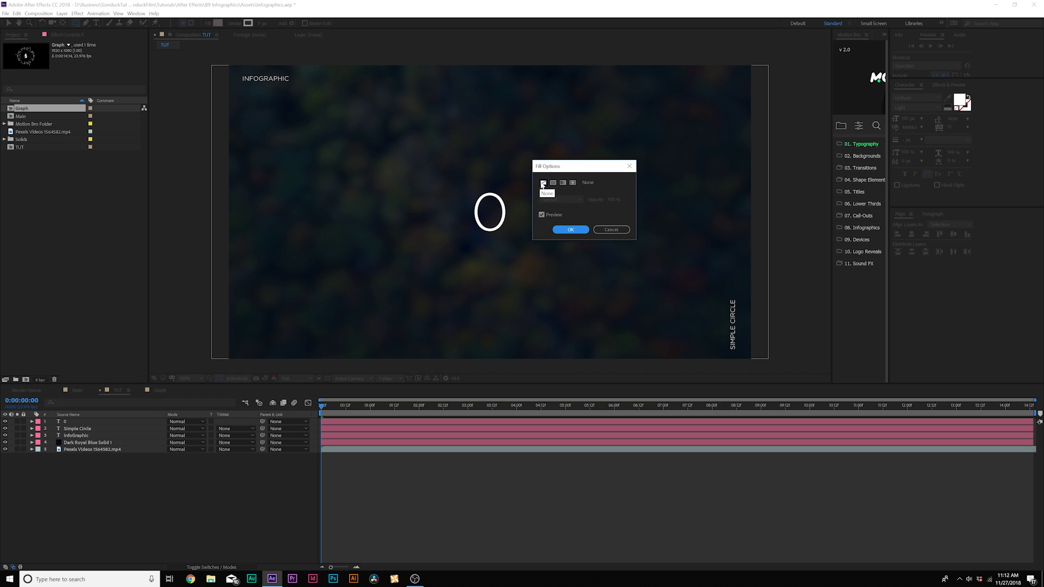
pyautogui.click(543, 183)
pyautogui.click(571, 229)
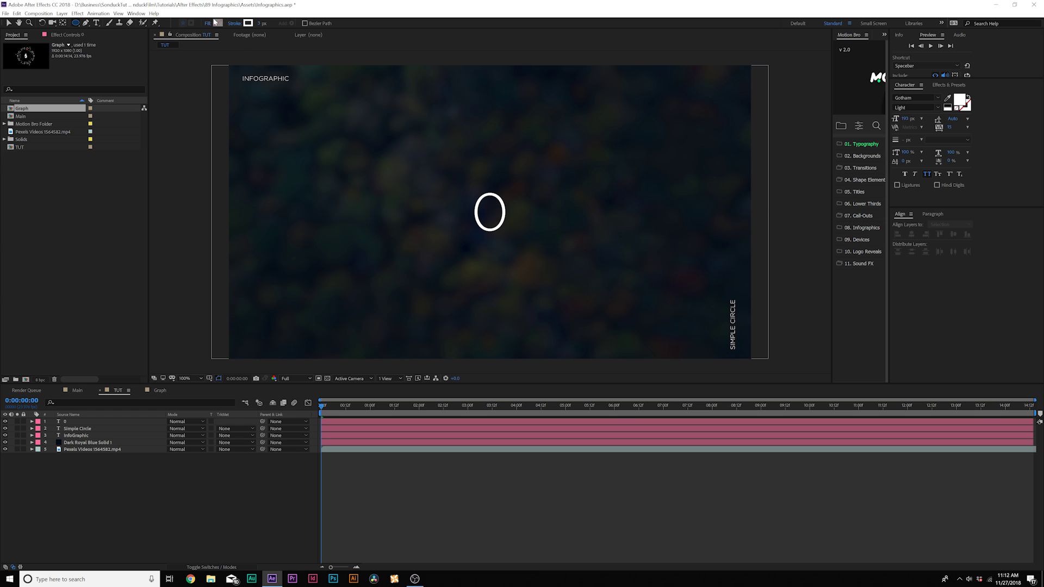
pyautogui.click(235, 24)
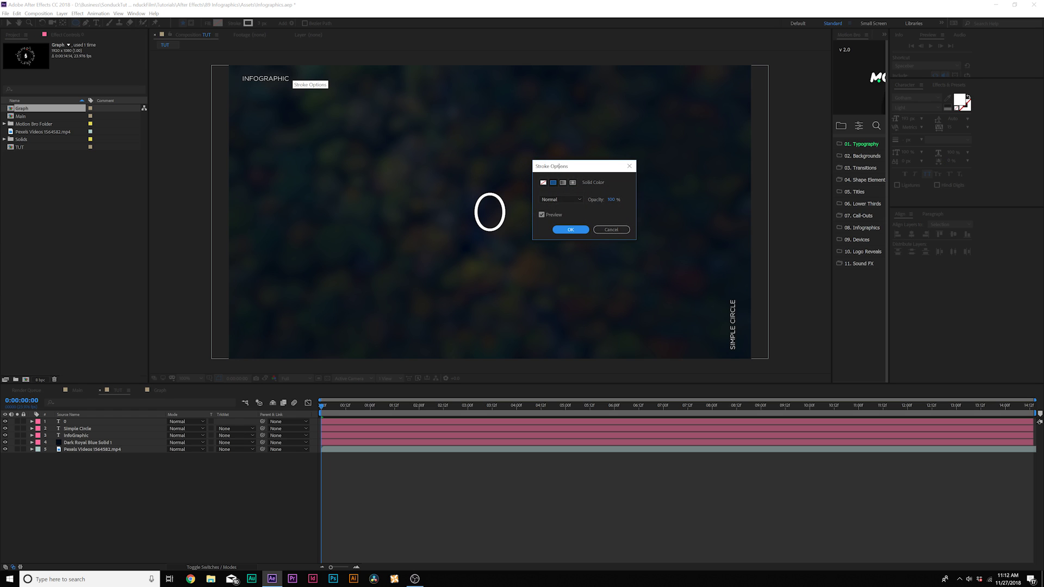
pyautogui.click(552, 184)
pyautogui.click(562, 228)
pyautogui.click(571, 230)
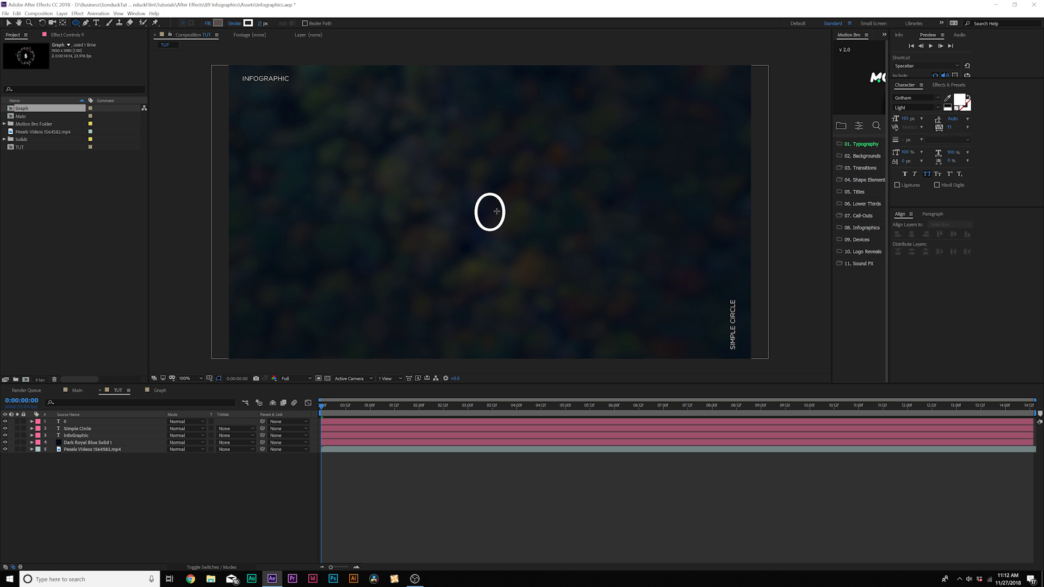
# Step: Draw a circle centred around the 0 in the composition and thicken its stroke to about 56 px
pyautogui.moveTo(490, 211); pyautogui.dragTo(614, 333)
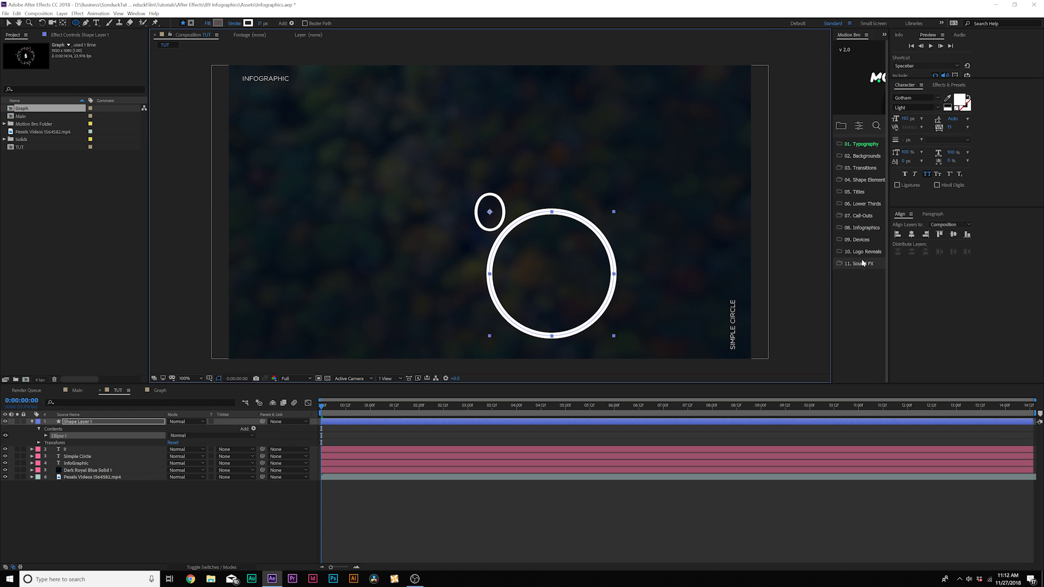
pyautogui.click(912, 234)
pyautogui.click(954, 234)
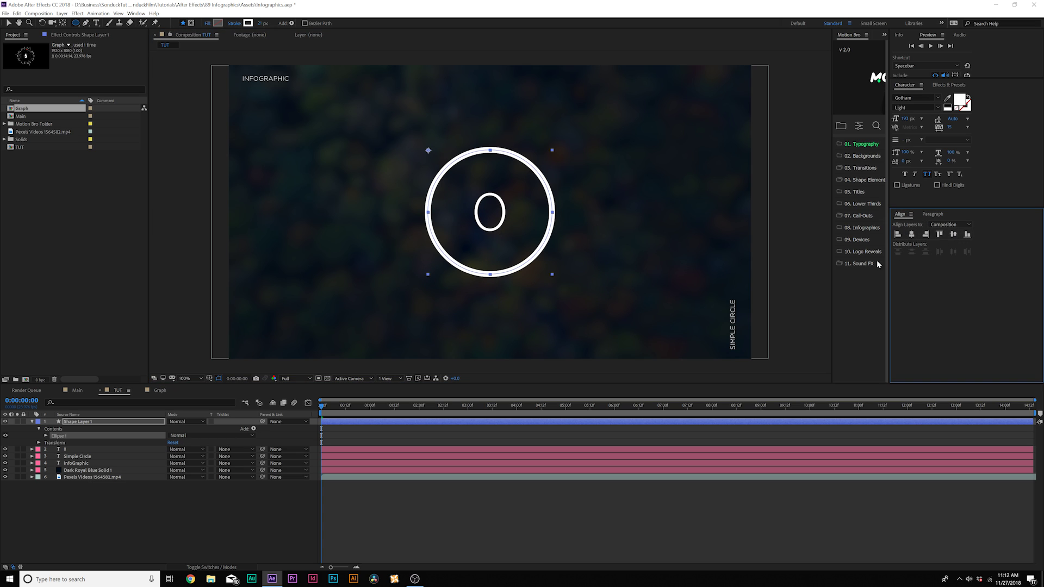
pyautogui.moveTo(261, 23)
pyautogui.mouseDown()
pyautogui.moveTo(288, 24)
pyautogui.moveTo(280, 26)
pyautogui.mouseUp()
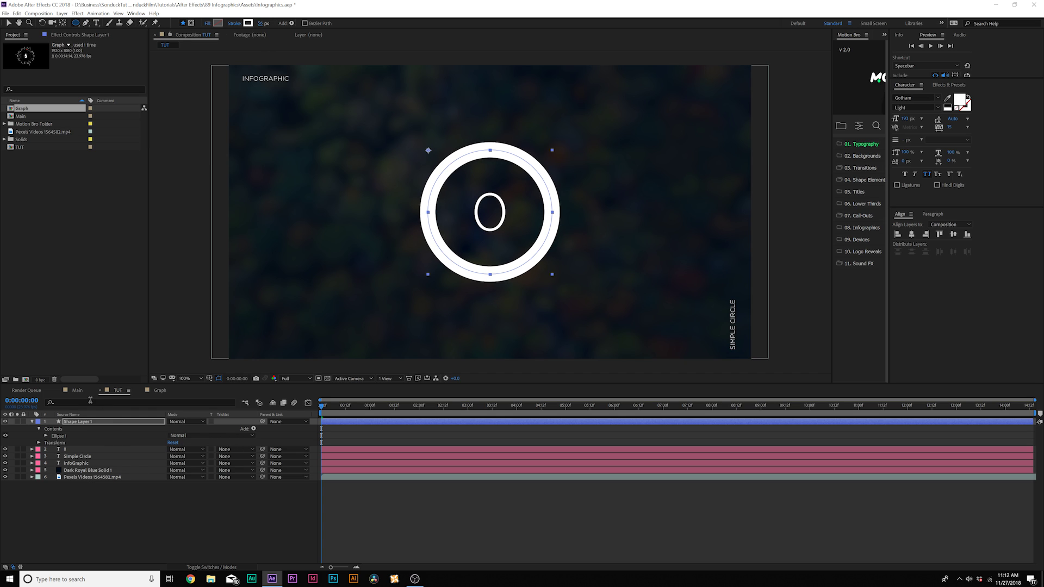
# Step: Add Trim Paths to the circle's shape layer and set its End value to 0%
pyautogui.click(87, 422)
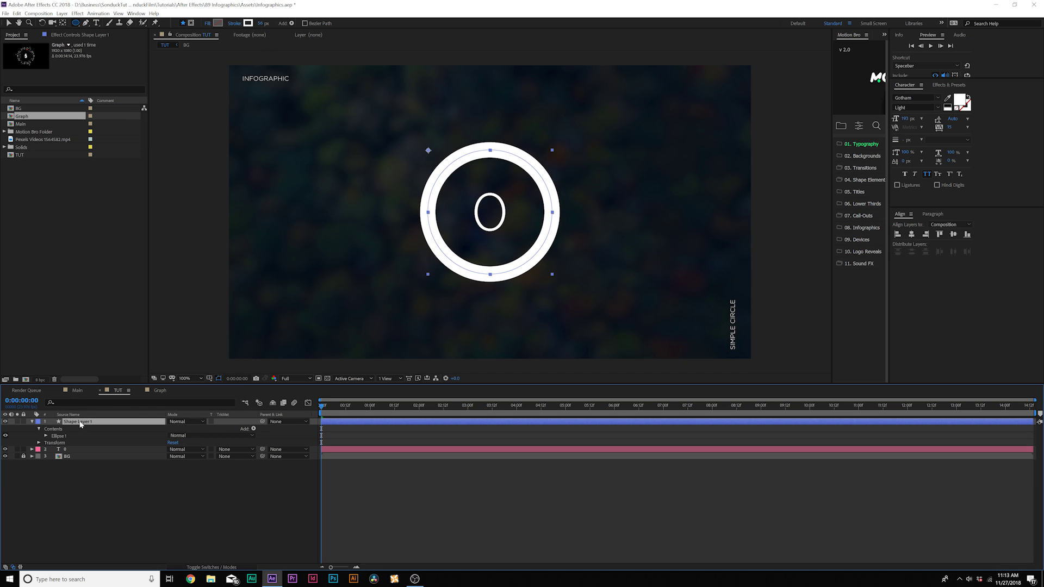
pyautogui.click(254, 430)
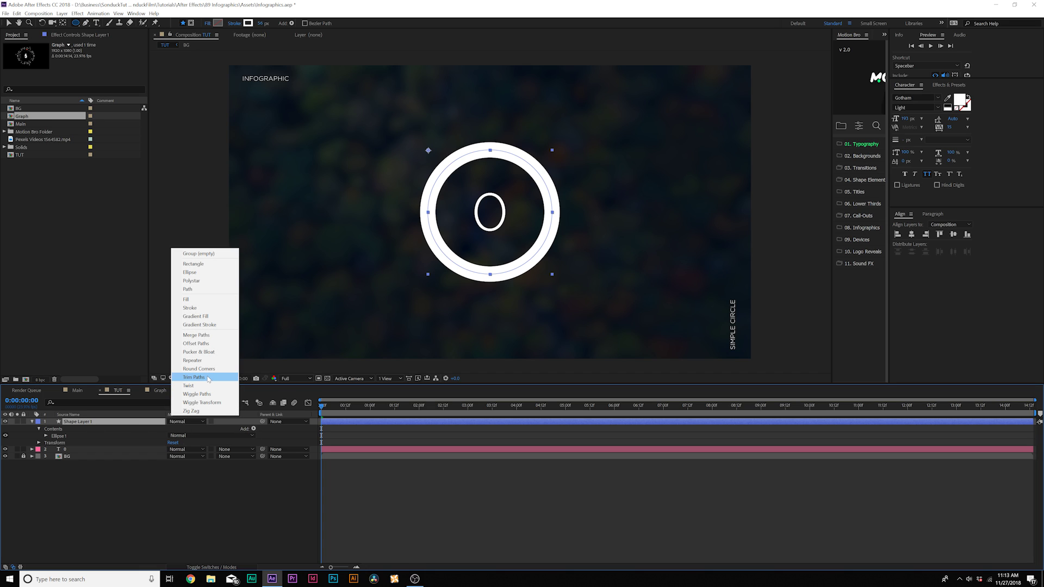
pyautogui.click(209, 377)
pyautogui.click(46, 443)
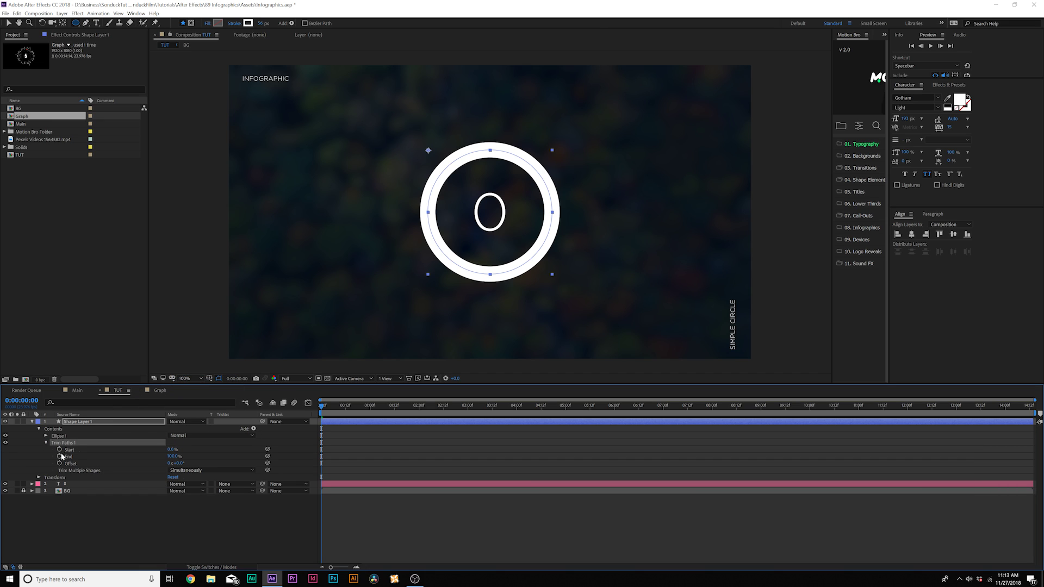
pyautogui.click(174, 456)
pyautogui.moveTo(171, 457); pyautogui.dragTo(127, 456)
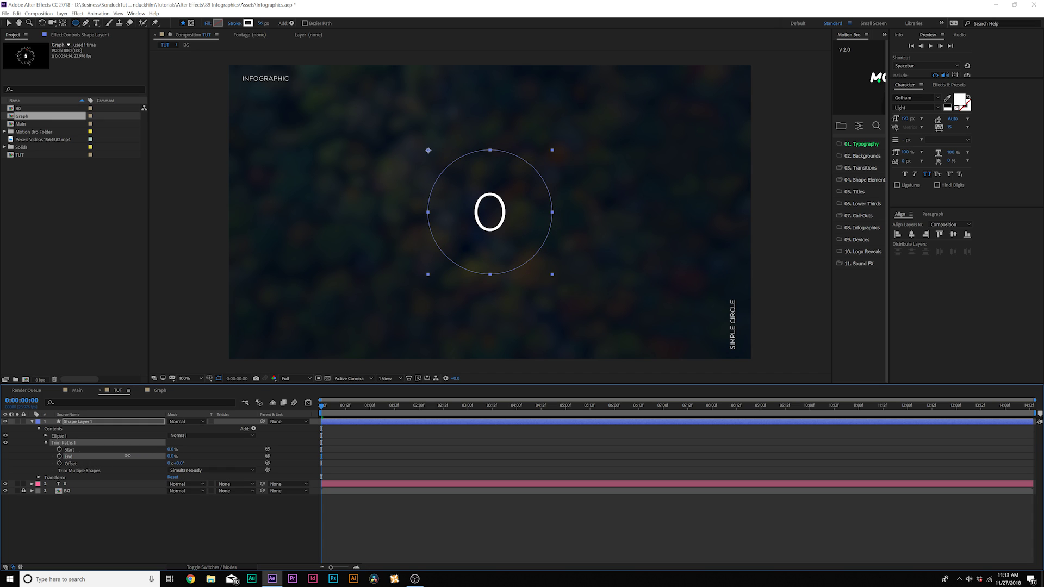
pyautogui.click(118, 498)
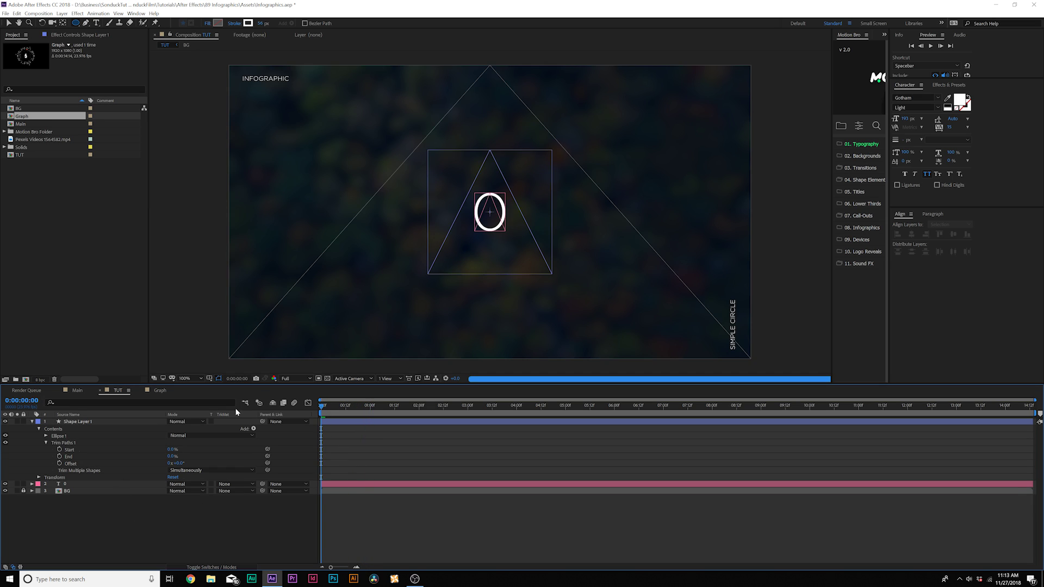
pyautogui.click(109, 421)
pyautogui.press('u')
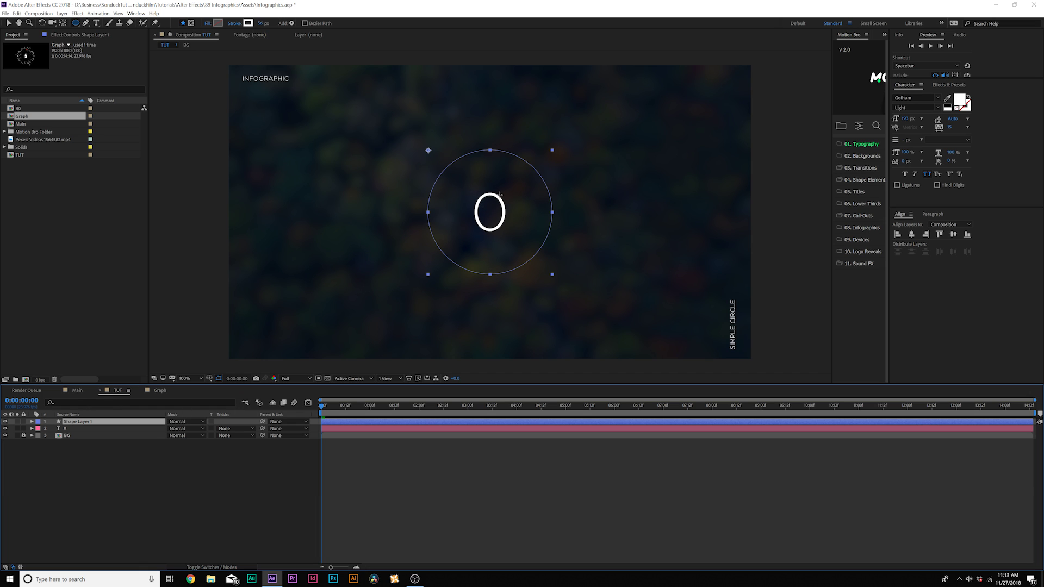
pyautogui.click(138, 463)
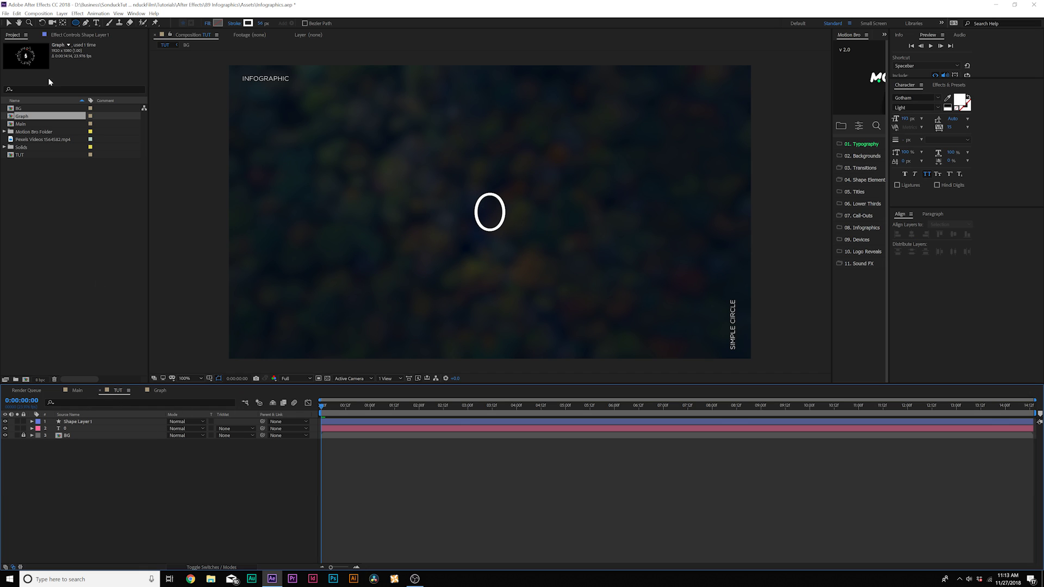
# Step: Create a null object and apply the Slider Control expression effect to it
pyautogui.click(62, 14)
pyautogui.moveTo(71, 22)
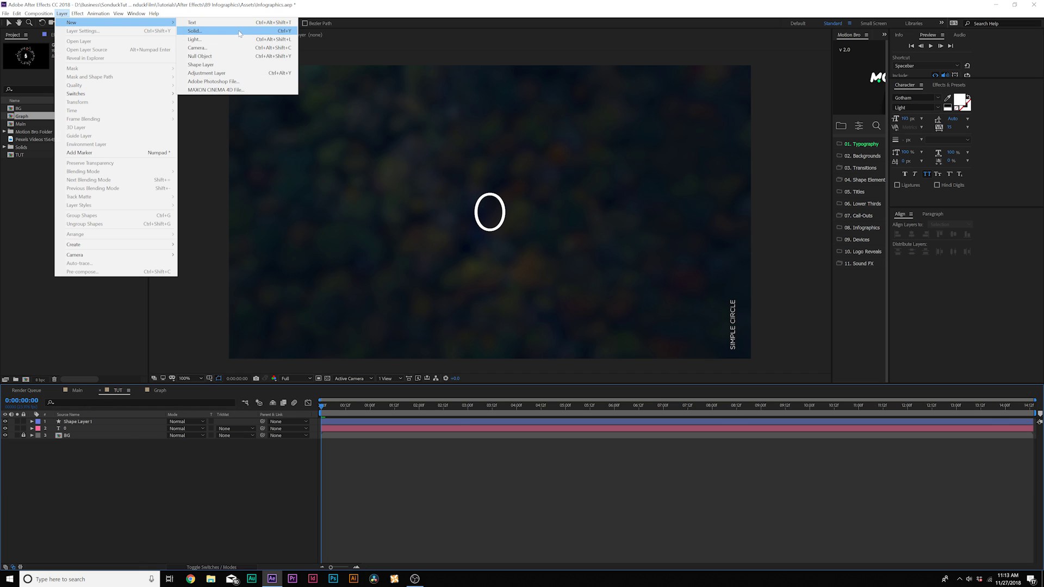
pyautogui.click(207, 56)
pyautogui.click(77, 14)
pyautogui.moveTo(109, 109)
pyautogui.click(218, 159)
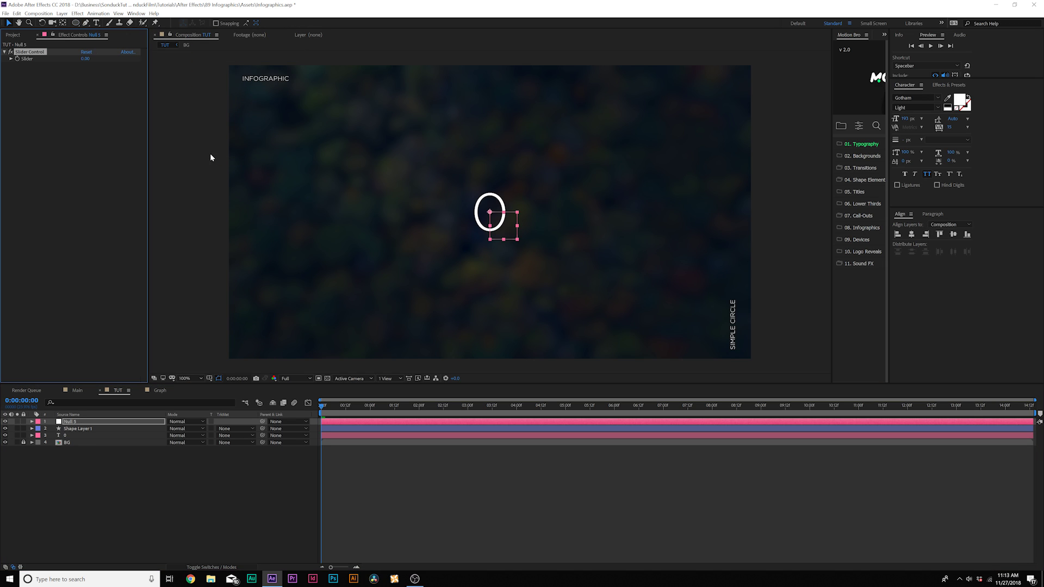
# Step: Add an expression to the 0 layer's Source Text that links it to the null's Slider
pyautogui.click(62, 436)
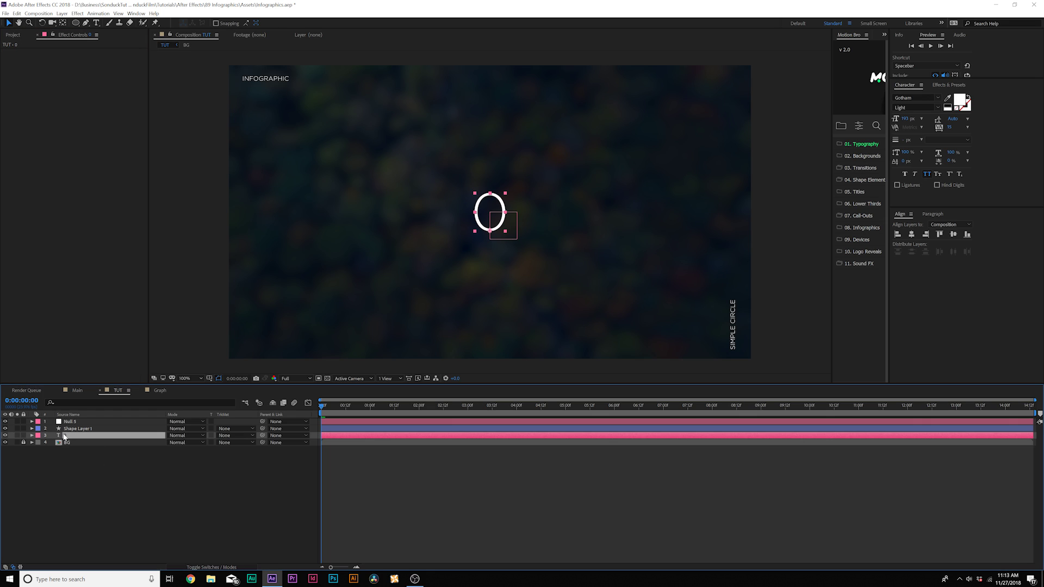
pyautogui.click(32, 436)
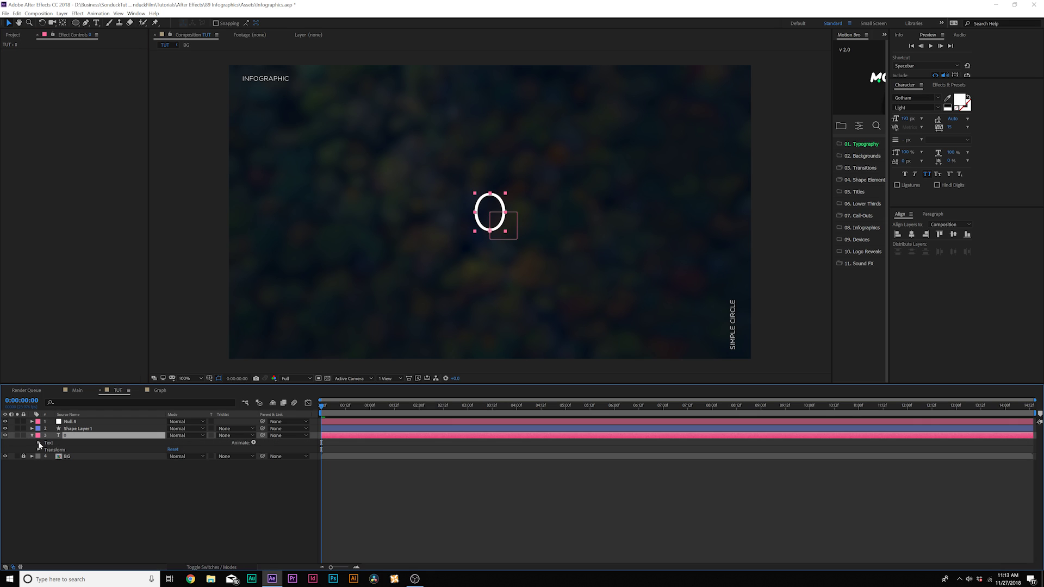
pyautogui.click(39, 443)
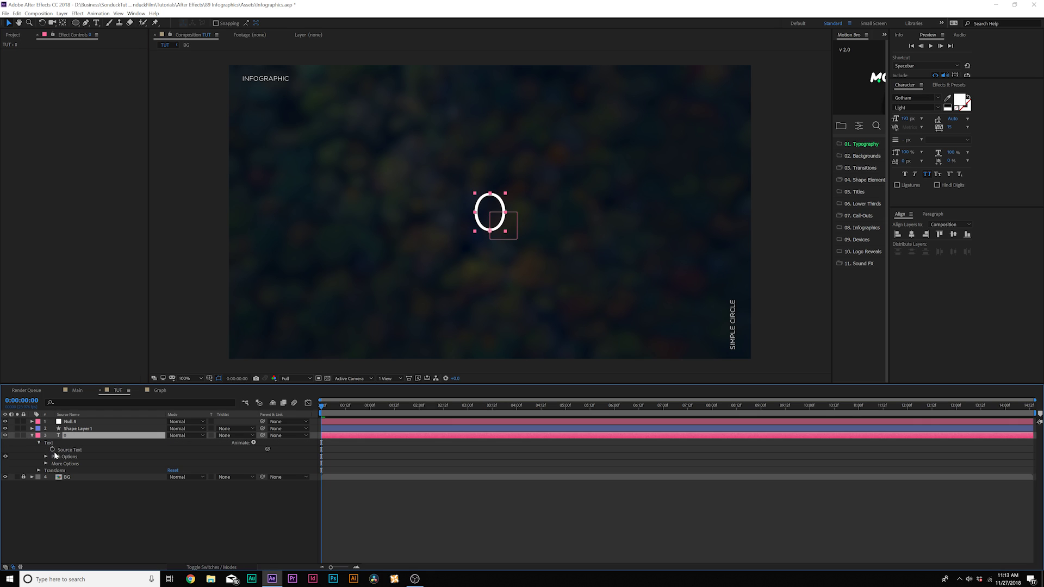
pyautogui.keyDown('alt'); pyautogui.click(52, 450); pyautogui.keyUp('alt')
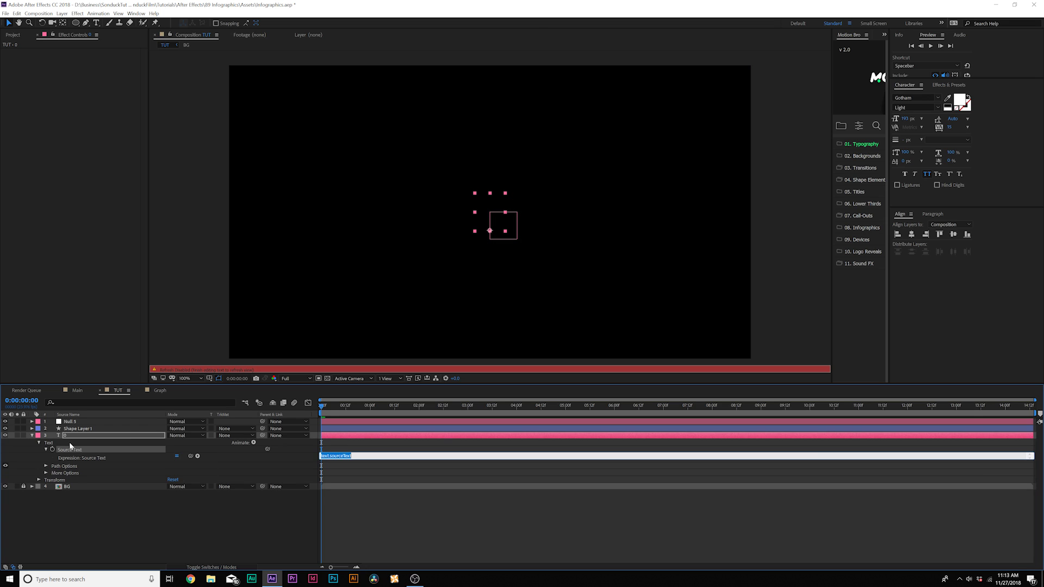
pyautogui.click(73, 424)
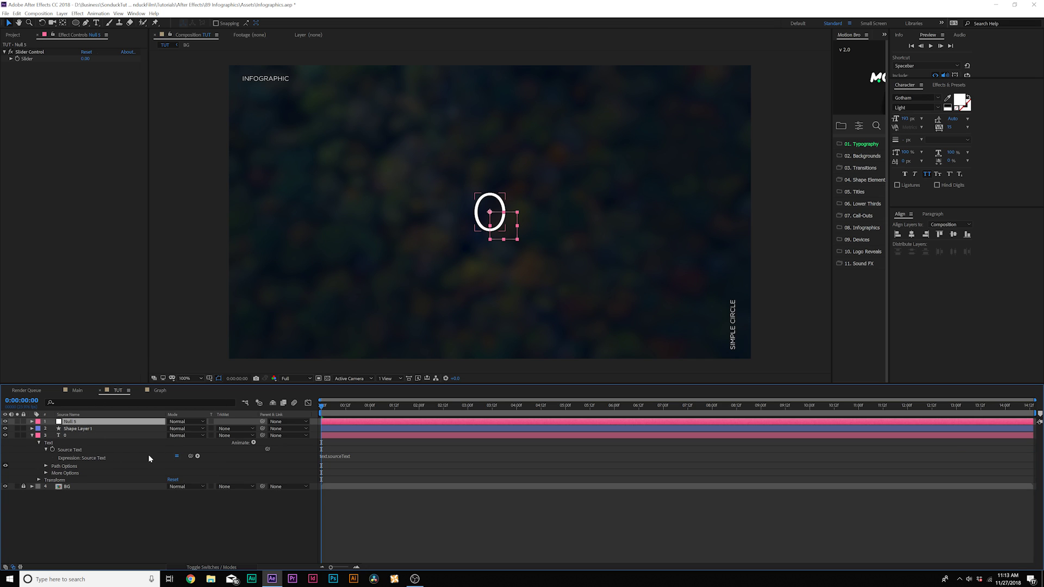
pyautogui.moveTo(191, 456); pyautogui.dragTo(28, 61)
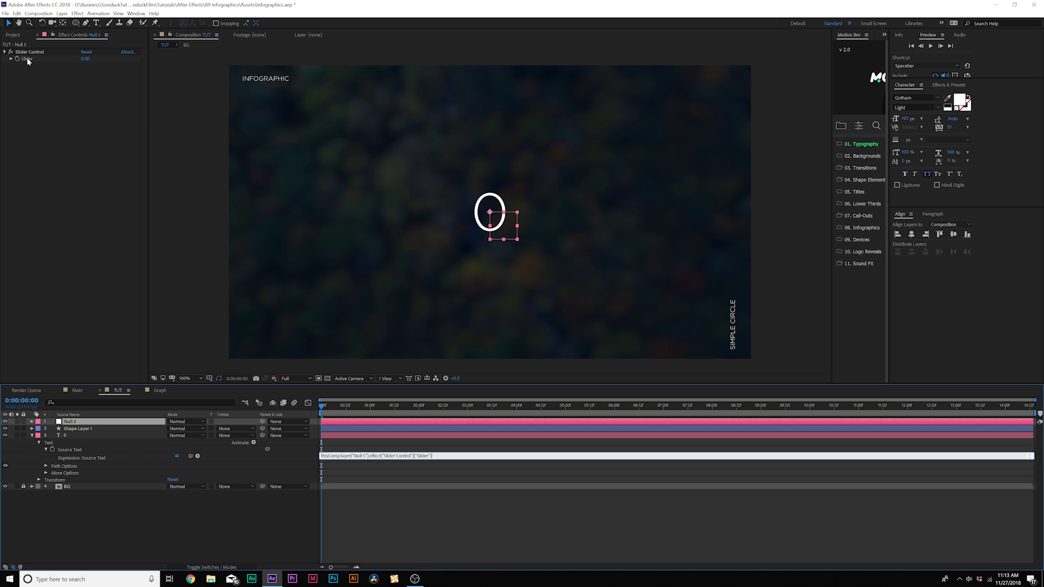
pyautogui.click(114, 534)
# Step: Animate the null's Slider with a keyframe of 0 at the start and 73 at 0:00:04:01
pyautogui.click(106, 421)
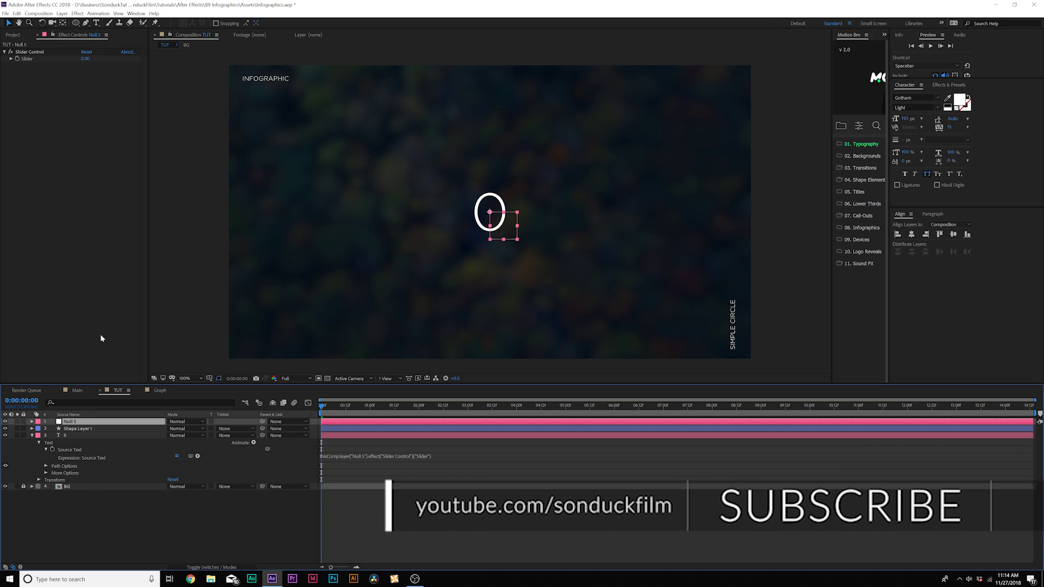
pyautogui.click(18, 59)
pyautogui.moveTo(335, 407); pyautogui.dragTo(395, 404)
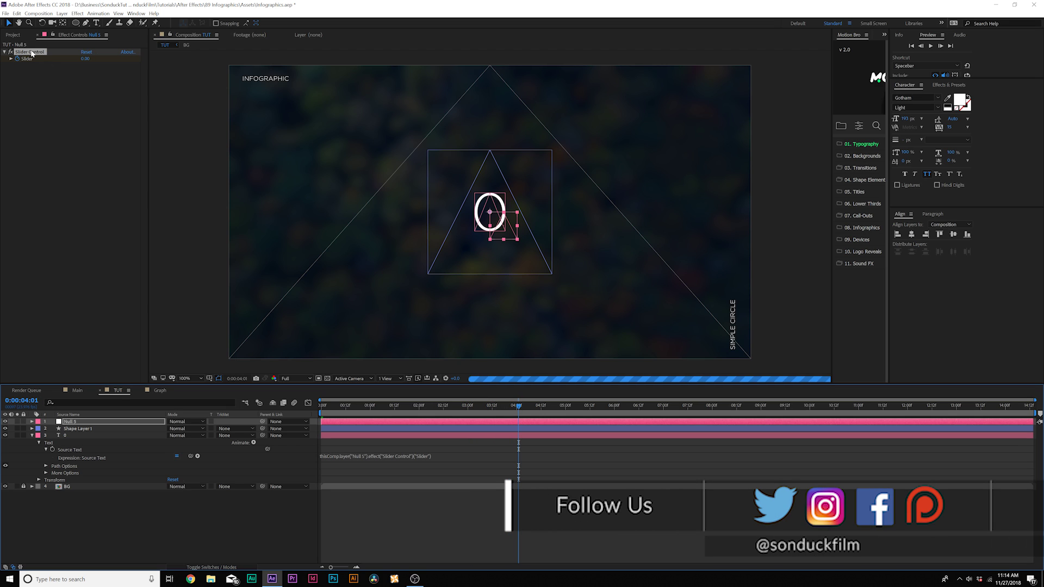
pyautogui.moveTo(84, 60); pyautogui.dragTo(116, 62)
pyautogui.click(235, 531)
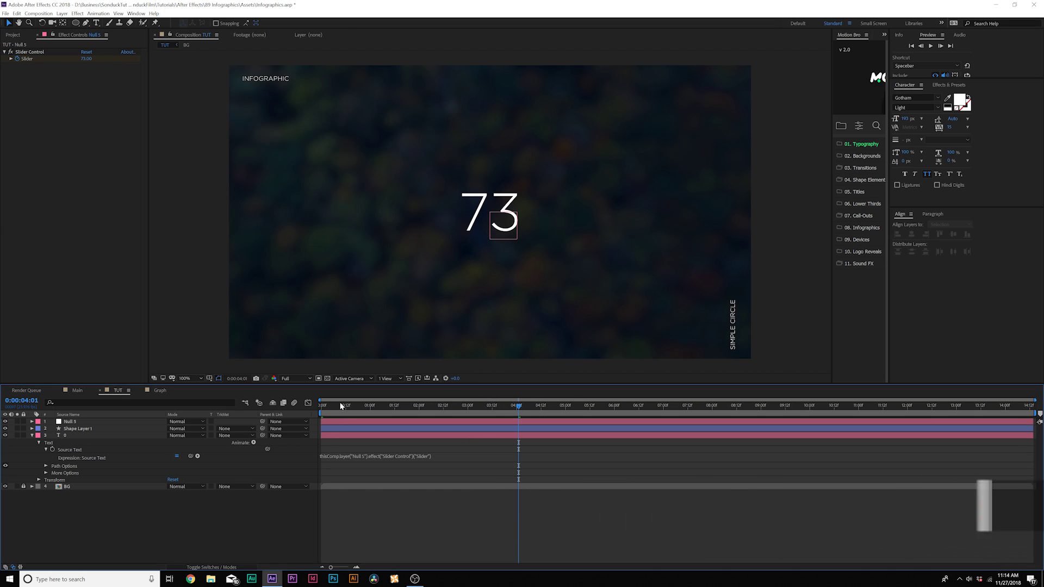
# Step: Wrap the 0 layer's Source Text expression in Math.round( ) so the counter shows whole numbers
pyautogui.moveTo(340, 407); pyautogui.dragTo(377, 407)
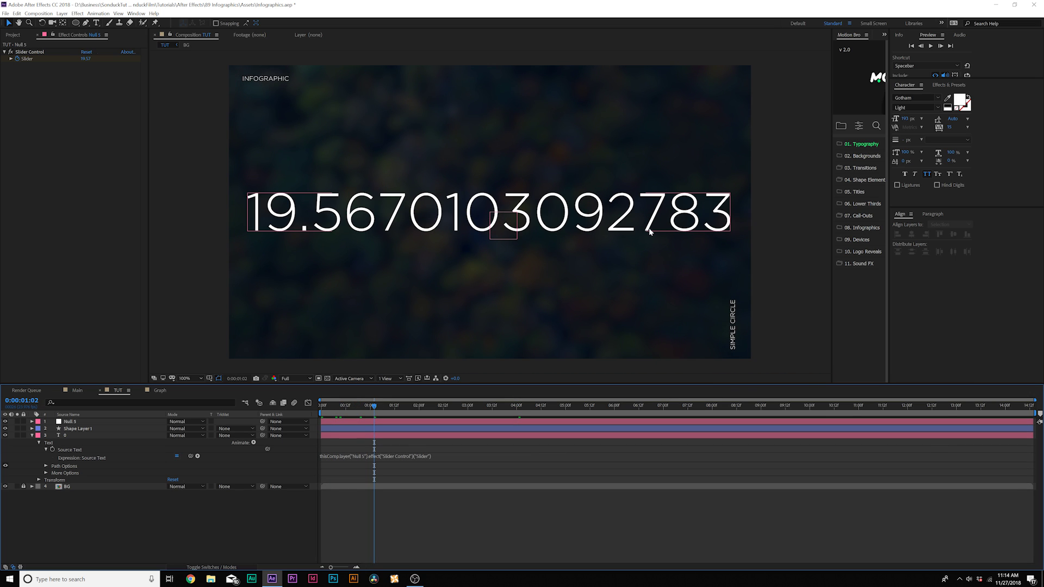
pyautogui.click(343, 458)
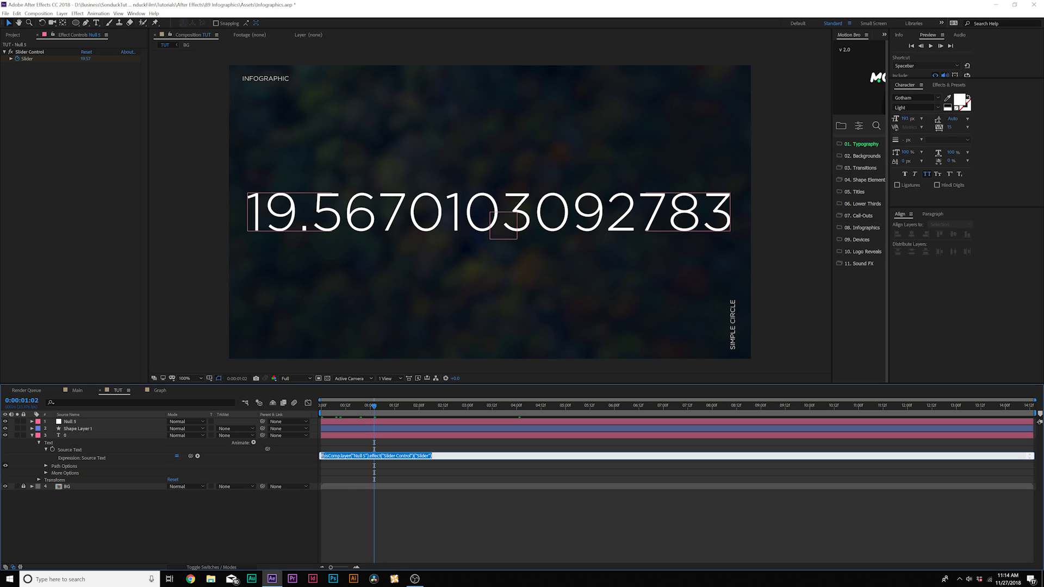
pyautogui.click(322, 455)
pyautogui.click(360, 489)
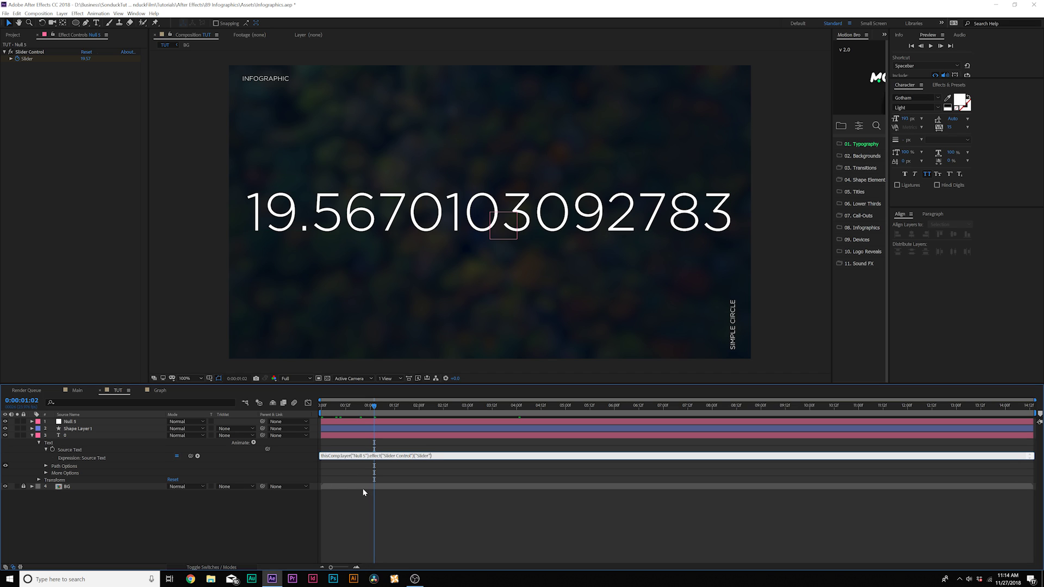
pyautogui.click(324, 465)
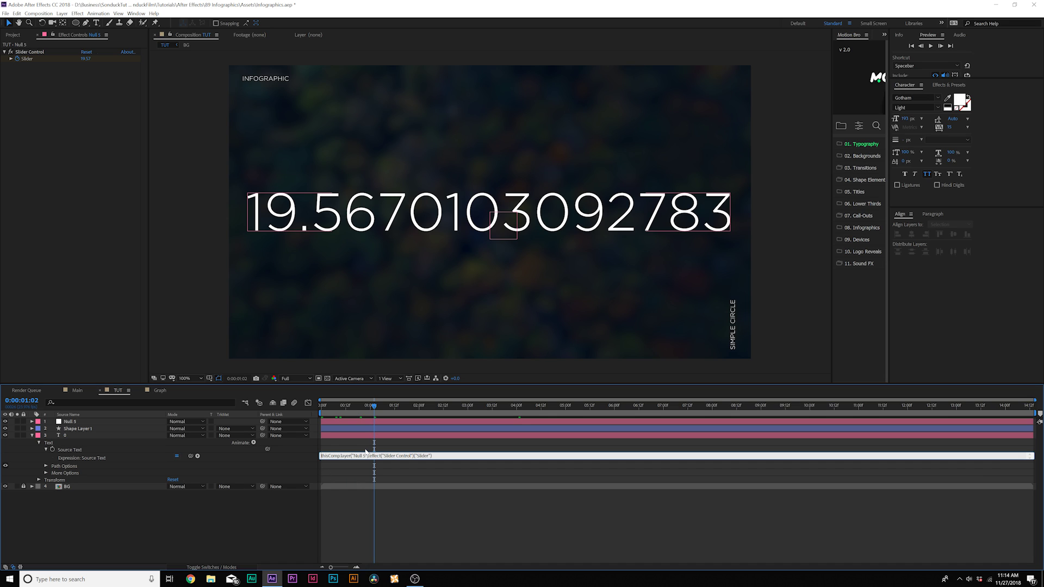
pyautogui.write('Math.round(')
pyautogui.click(333, 456)
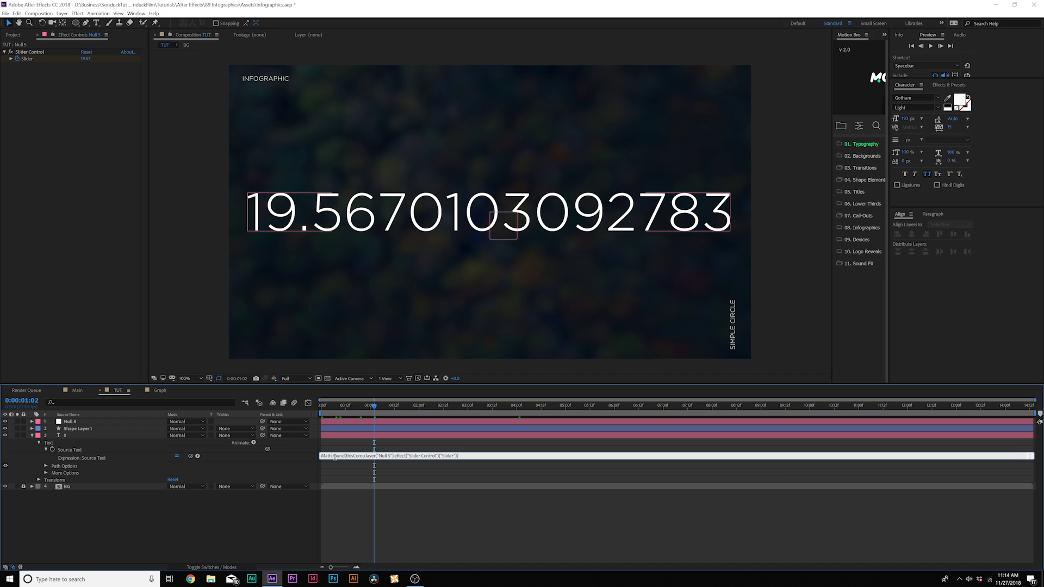
pyautogui.click(282, 531)
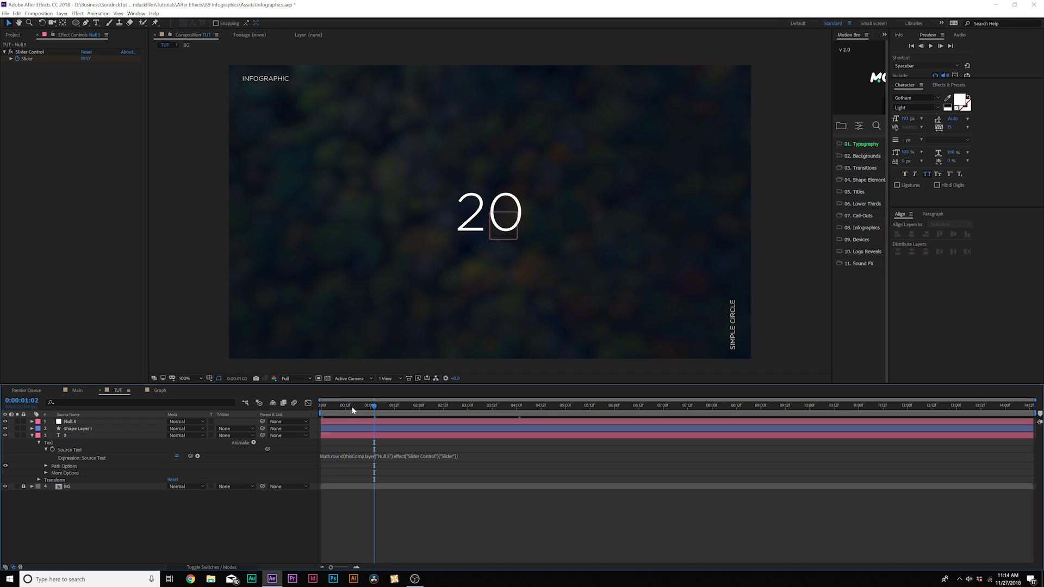
# Step: Play back the start of the composition to check the rounded counter
pyautogui.moveTo(353, 410); pyautogui.dragTo(338, 410)
pyautogui.press('space')
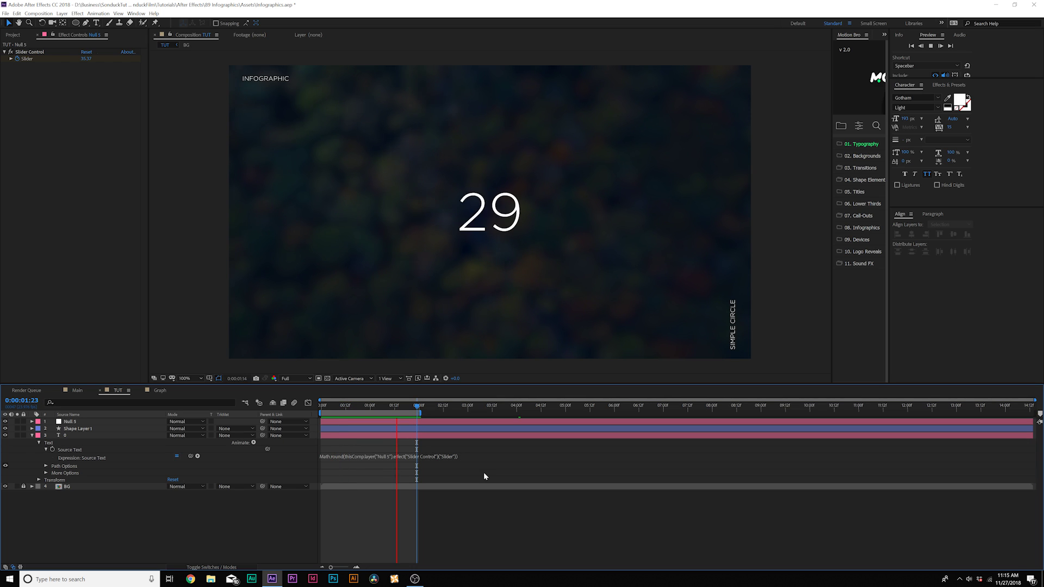
pyautogui.press('space')
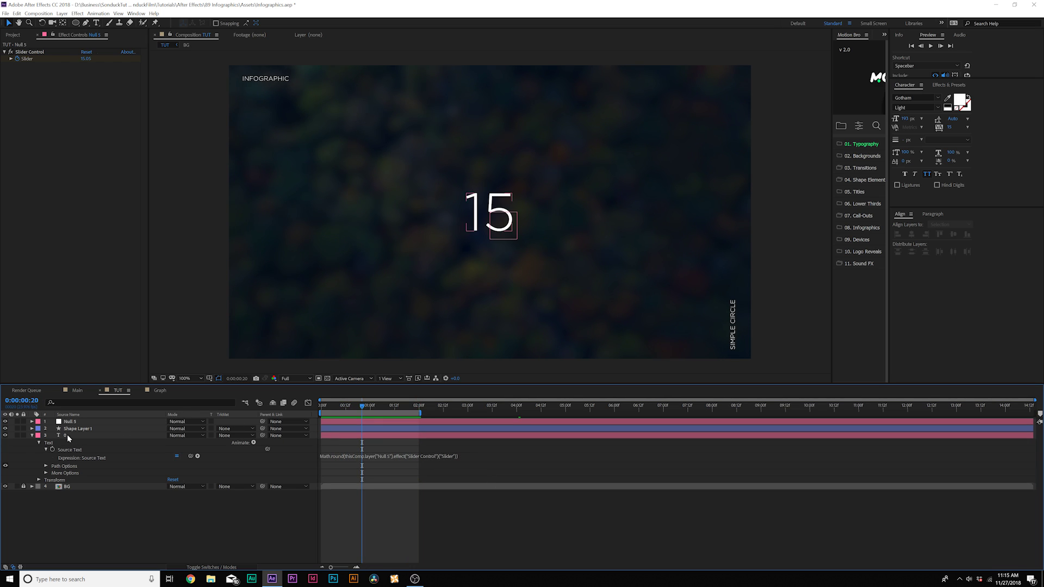
# Step: Add an expression to the circle's Trim Paths End that links it to the null's Slider
pyautogui.click(65, 428)
pyautogui.click(33, 429)
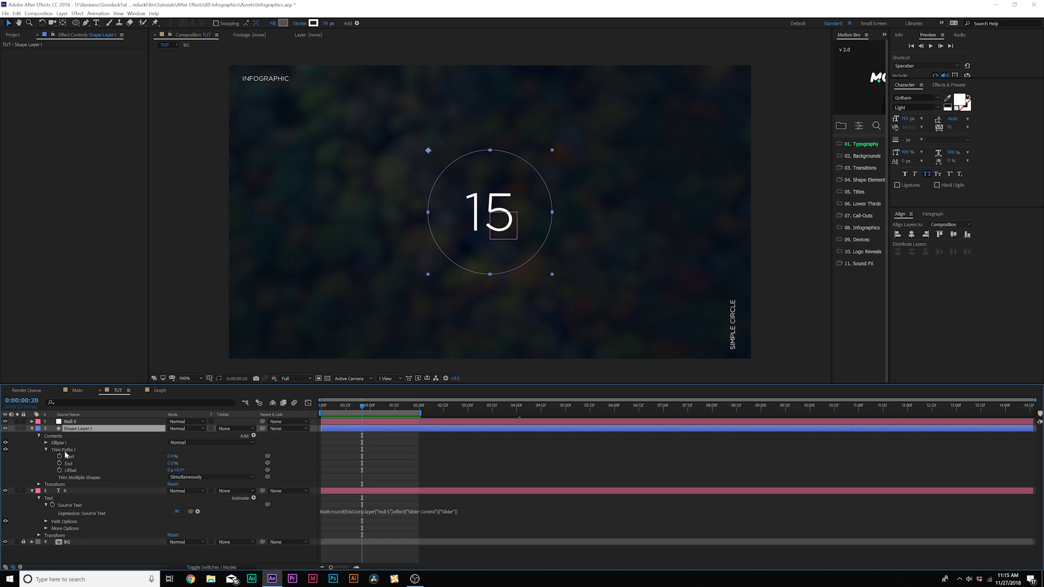
pyautogui.keyDown('alt'); pyautogui.click(59, 463); pyautogui.keyUp('alt')
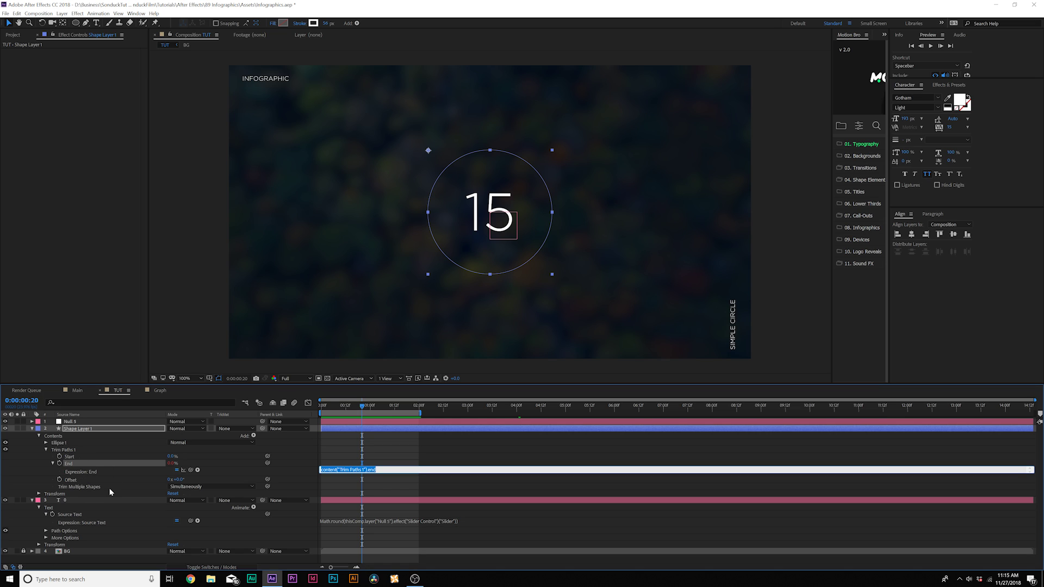
pyautogui.click(75, 423)
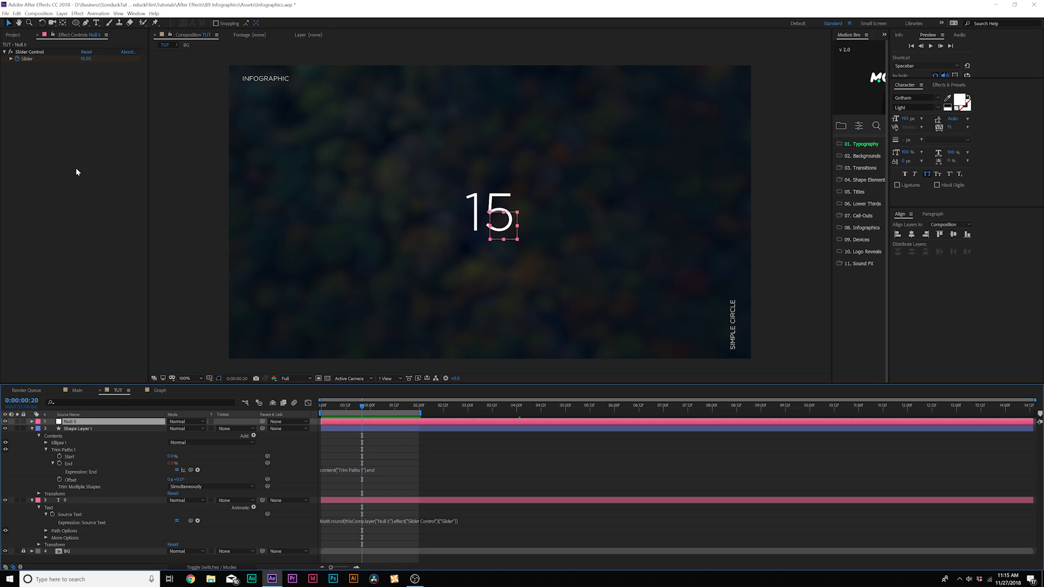
pyautogui.moveTo(190, 470); pyautogui.dragTo(27, 58)
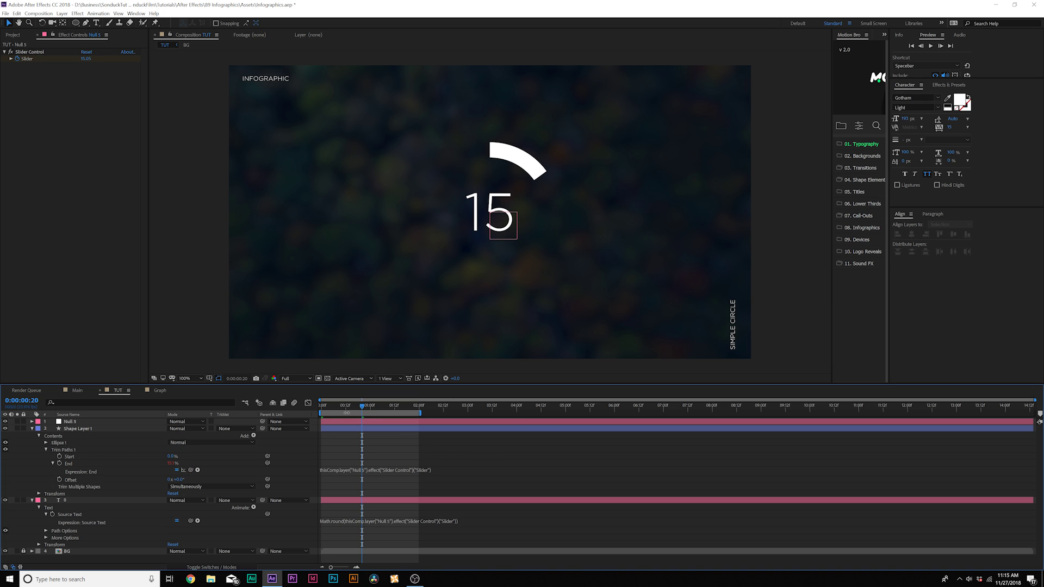
# Step: Preview the circle animation from the start and extend the work area's end to about four seconds
pyautogui.moveTo(362, 405); pyautogui.dragTo(317, 410)
pyautogui.press('space')
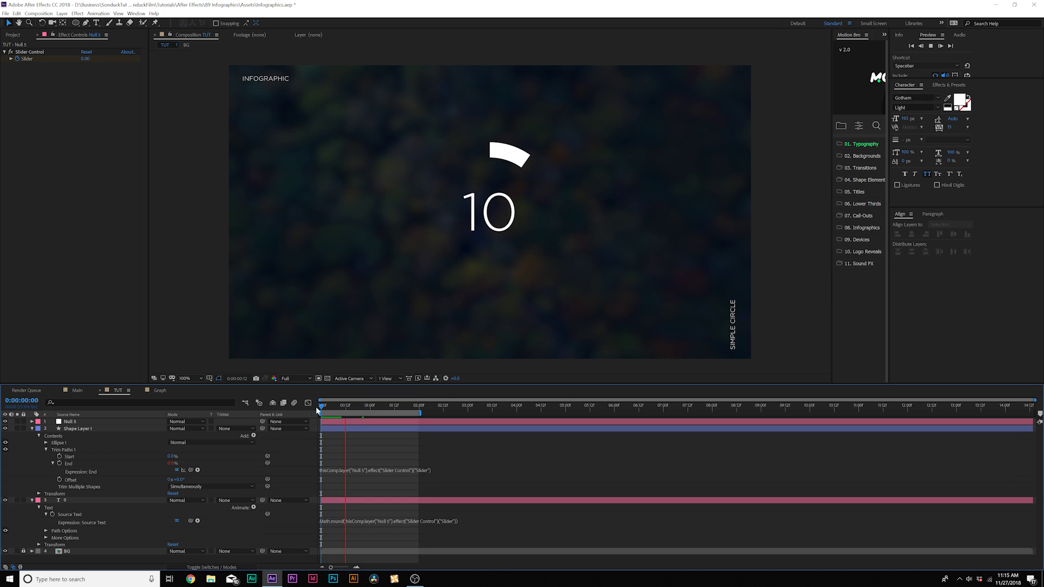
pyautogui.moveTo(420, 412); pyautogui.dragTo(514, 411)
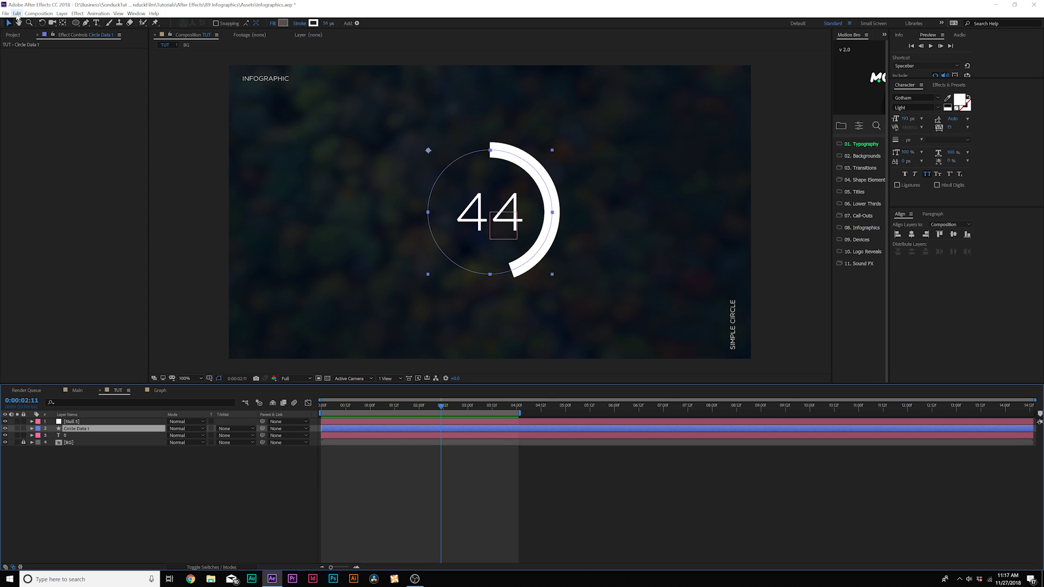
# Step: Duplicate the Circle Data 1 layer and scale the copy's ellipse transform up to 144%
pyautogui.click(17, 14)
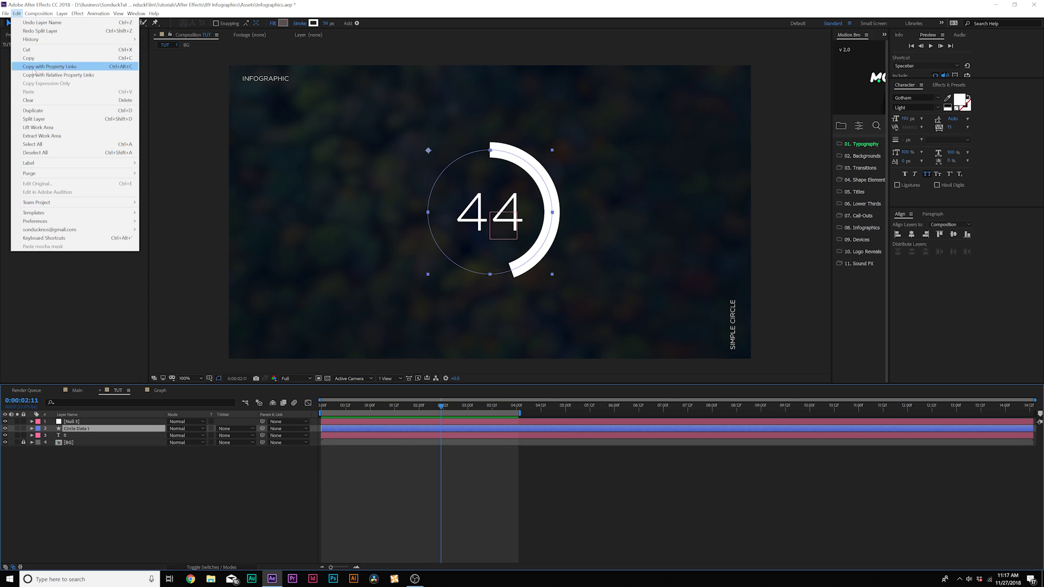
pyautogui.click(32, 110)
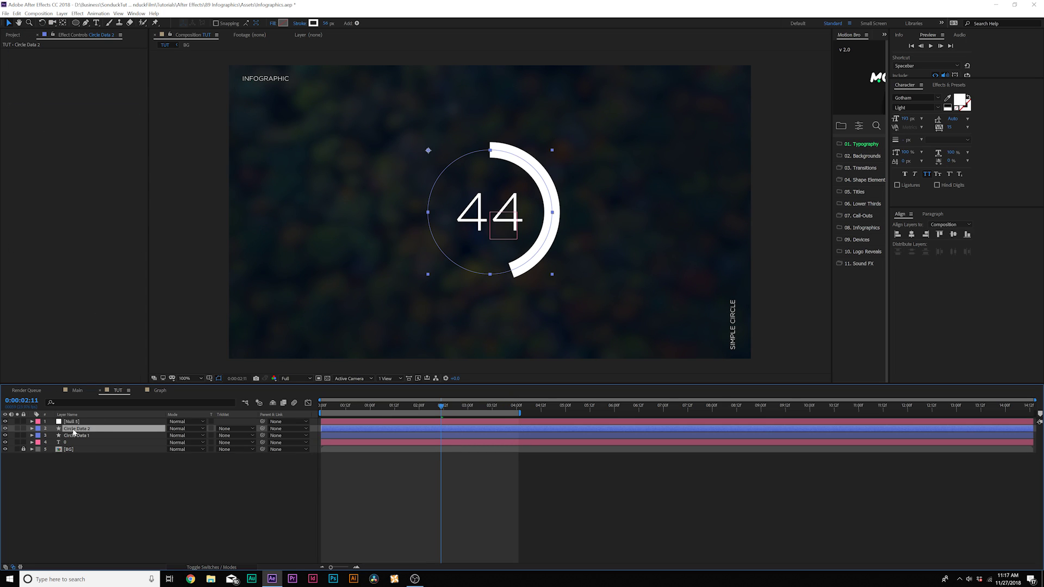
pyautogui.click(31, 429)
pyautogui.click(39, 436)
pyautogui.click(39, 457)
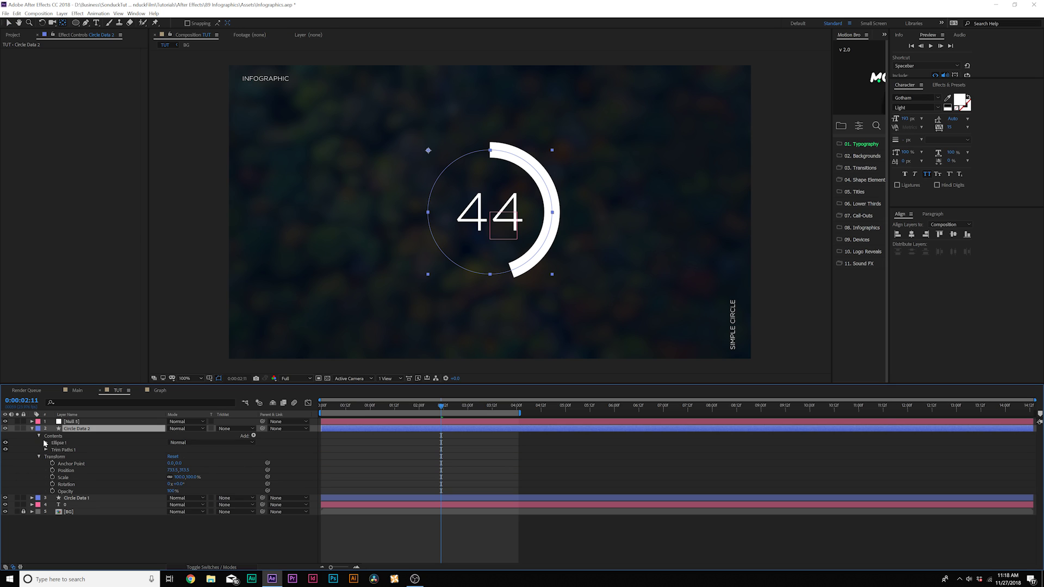
pyautogui.click(45, 443)
pyautogui.click(52, 471)
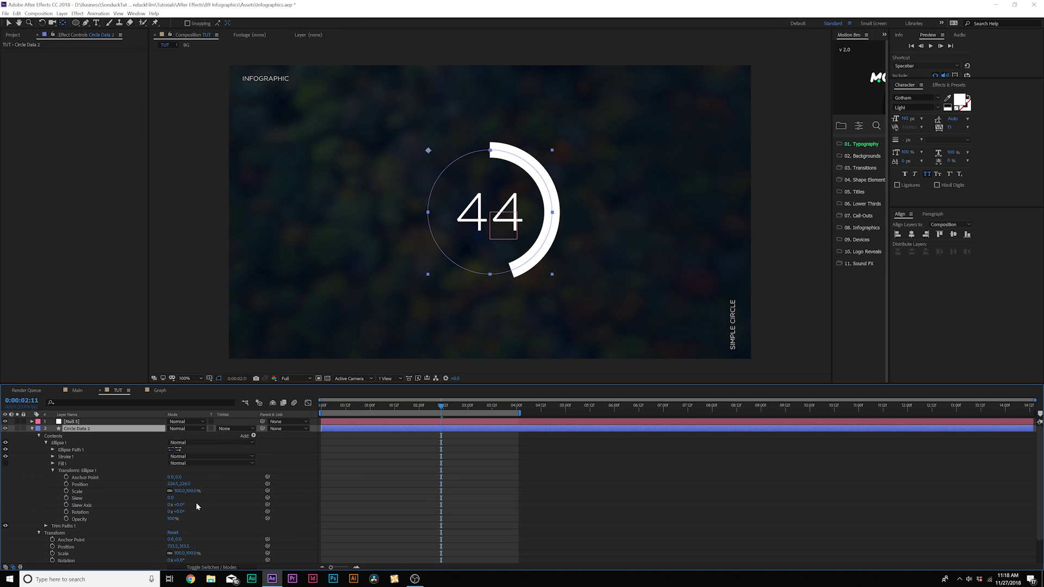
pyautogui.moveTo(184, 493); pyautogui.dragTo(197, 491)
pyautogui.click(9, 24)
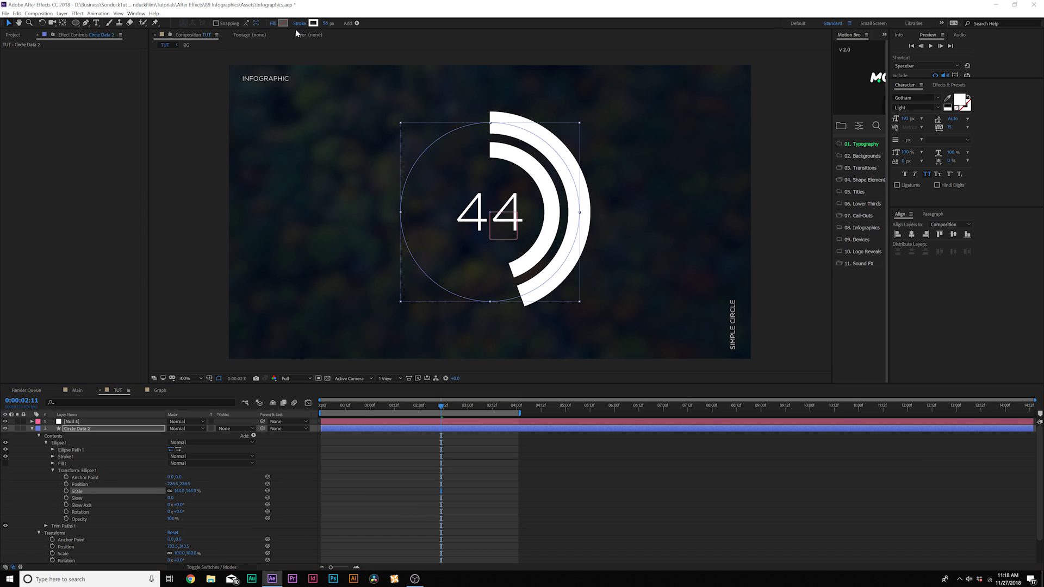
# Step: Reduce the stroke width of the Circle Data 2 outer ring to a thin line and scrub the animation
pyautogui.moveTo(329, 25); pyautogui.dragTo(313, 24)
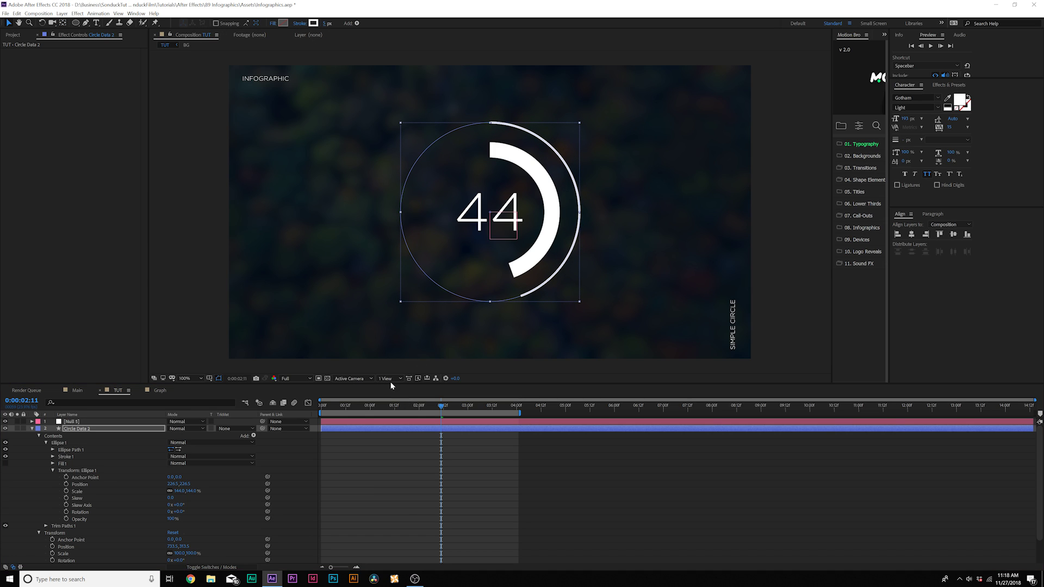
pyautogui.click(403, 480)
pyautogui.moveTo(422, 405)
pyautogui.mouseDown()
pyautogui.moveTo(382, 410)
pyautogui.moveTo(413, 405)
pyautogui.mouseUp()
# Step: Duplicate the Circle Data 2 layer and delete Trim Paths 1 from Circle Data 2 to make it a full ring
pyautogui.click(93, 429)
pyautogui.click(95, 429)
pyautogui.hotkey('ctrl', 'd')
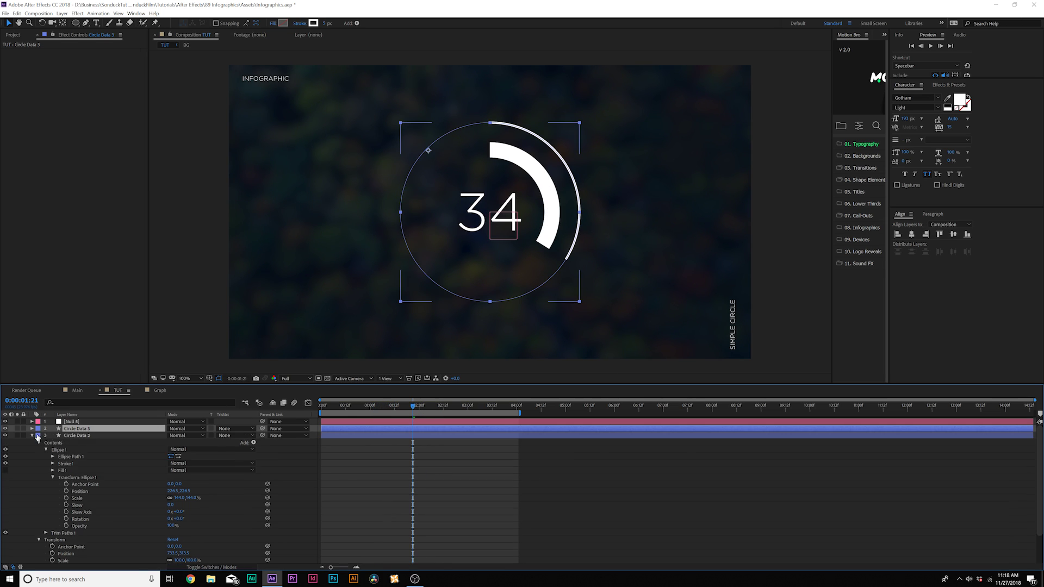
pyautogui.click(71, 435)
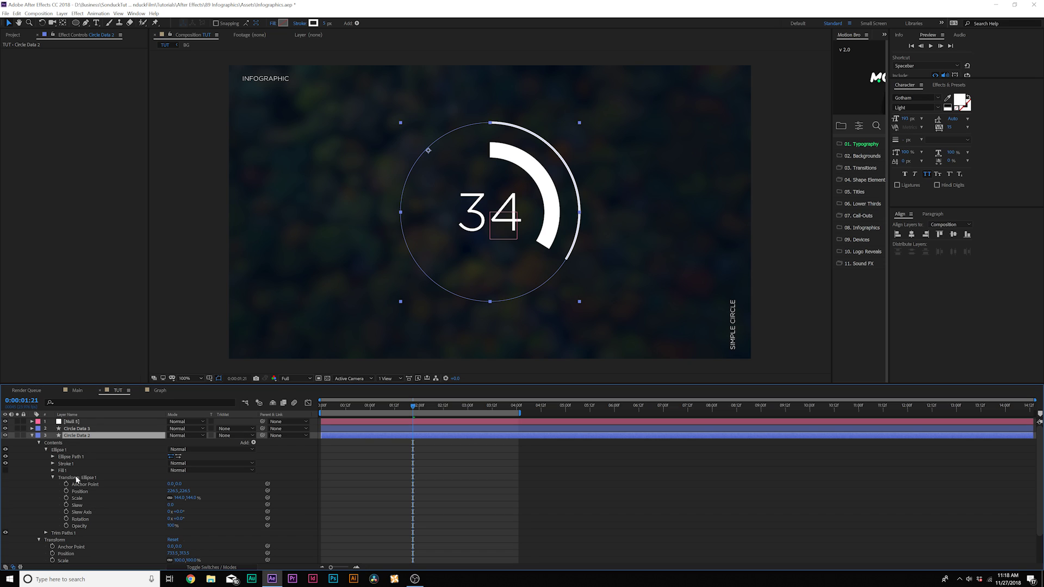
pyautogui.click(53, 535)
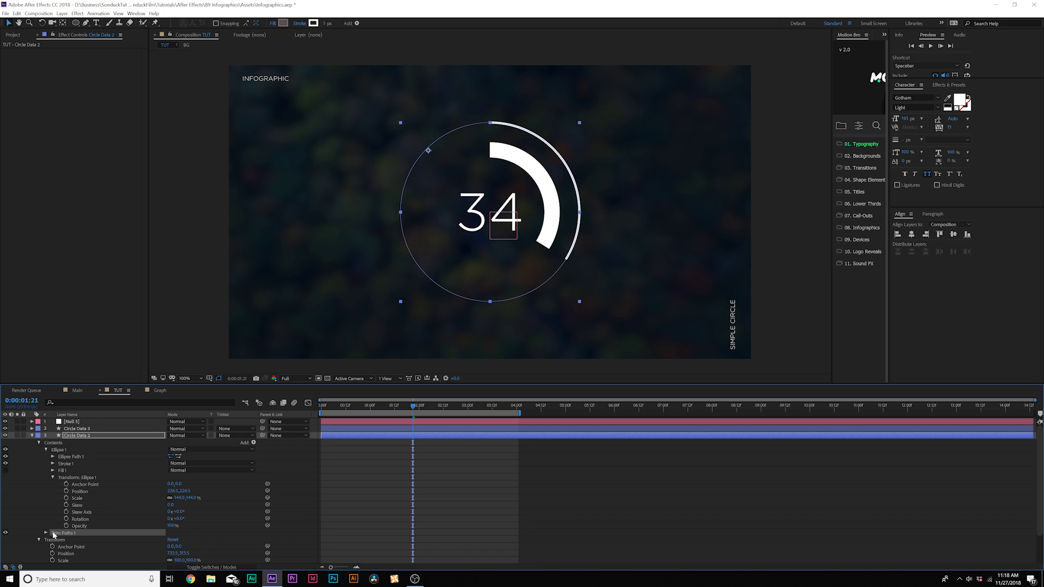
pyautogui.press('Delete')
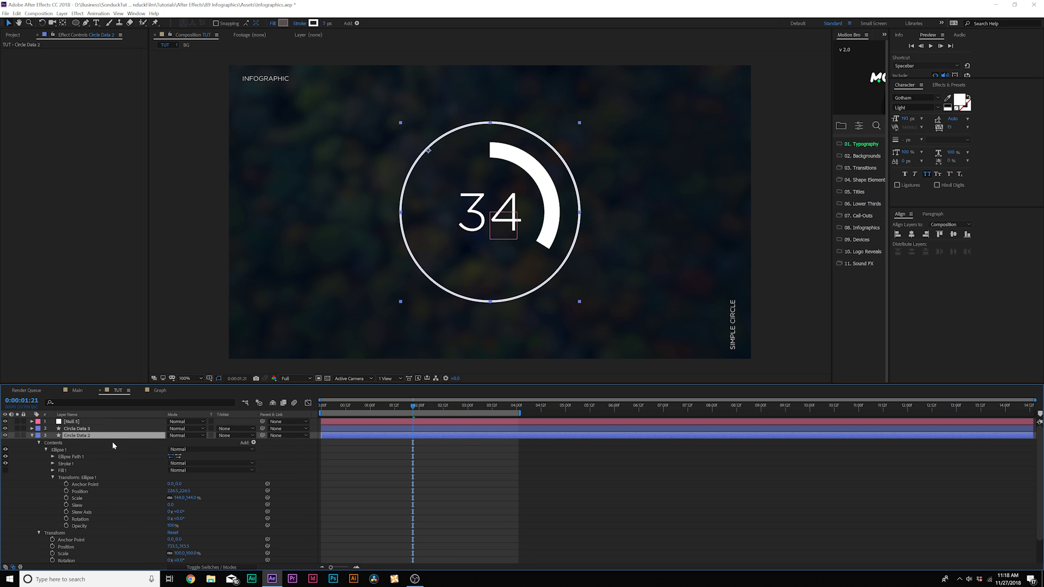
# Step: Lower the opacity of the full ring Circle Data 2 to make it a faint guide, and scrub the animation
pyautogui.press('t')
pyautogui.moveTo(175, 443); pyautogui.dragTo(147, 442)
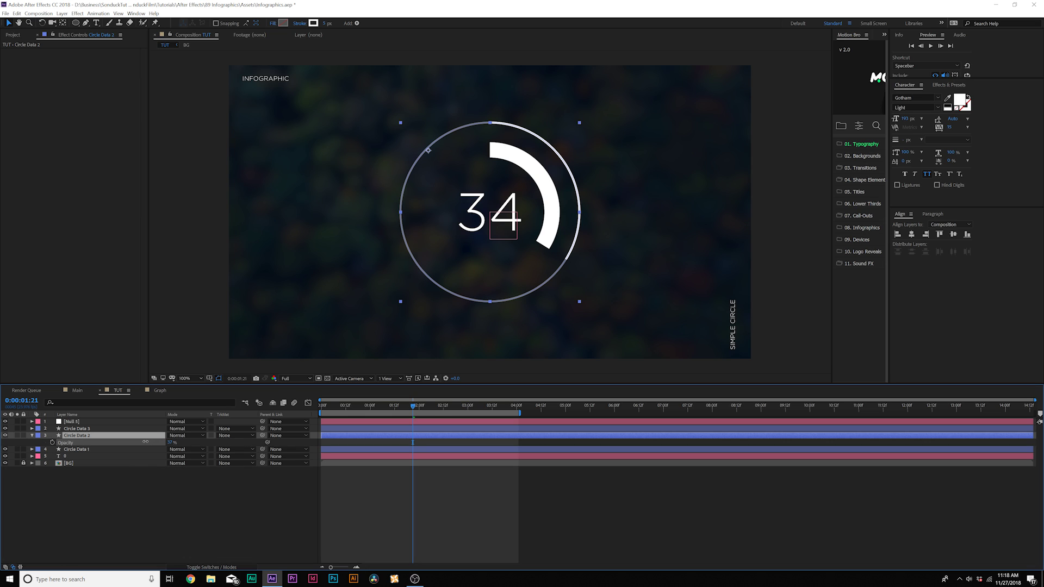
pyautogui.click(168, 494)
pyautogui.moveTo(348, 408); pyautogui.dragTo(403, 406)
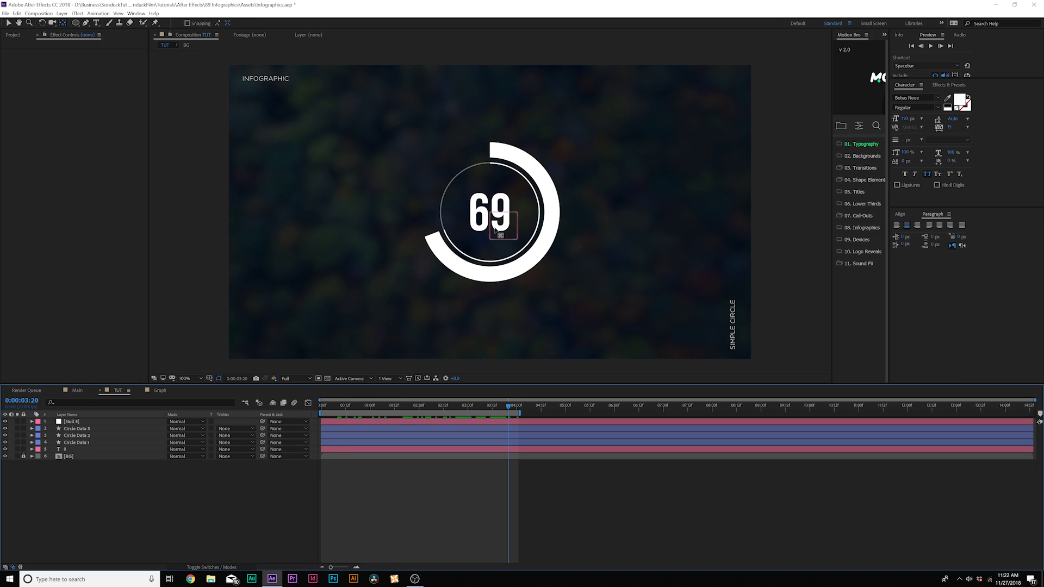
# Step: Duplicate the faint full ring Circle Data 2 and move the copy above the other circle layers
pyautogui.click(9, 23)
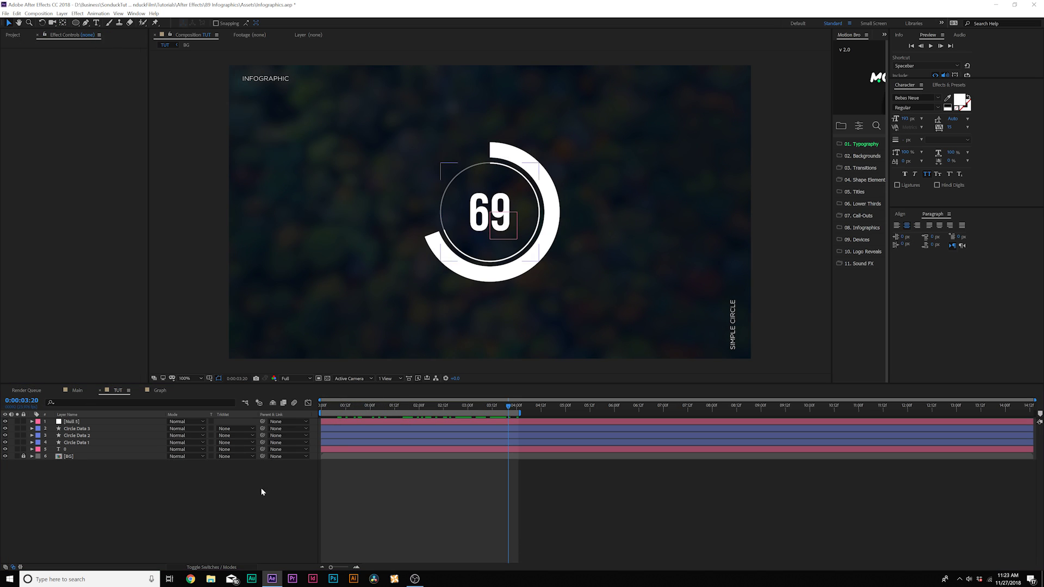
pyautogui.click(87, 430)
pyautogui.click(145, 504)
pyautogui.click(82, 430)
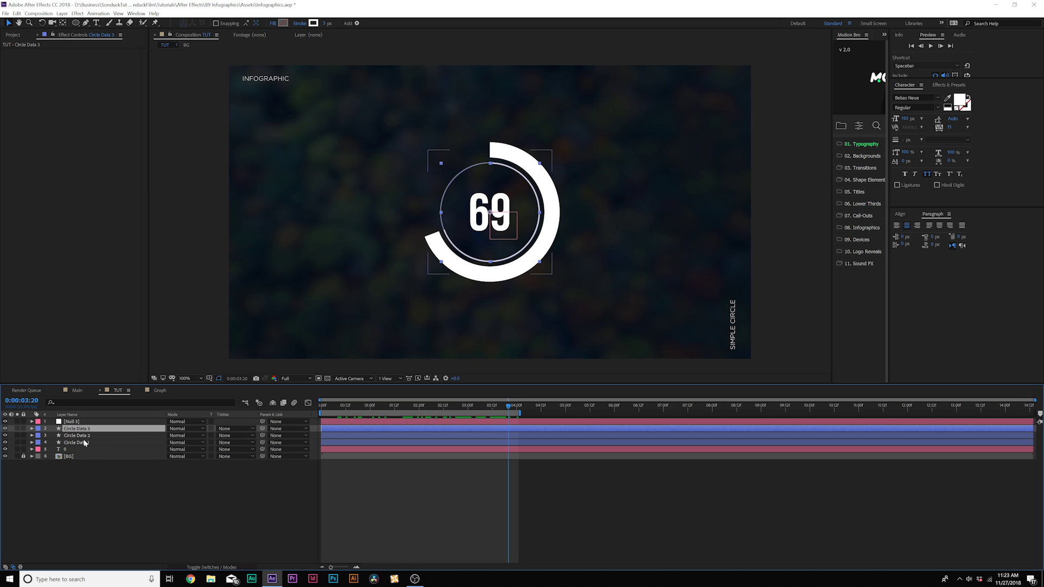
pyautogui.click(83, 436)
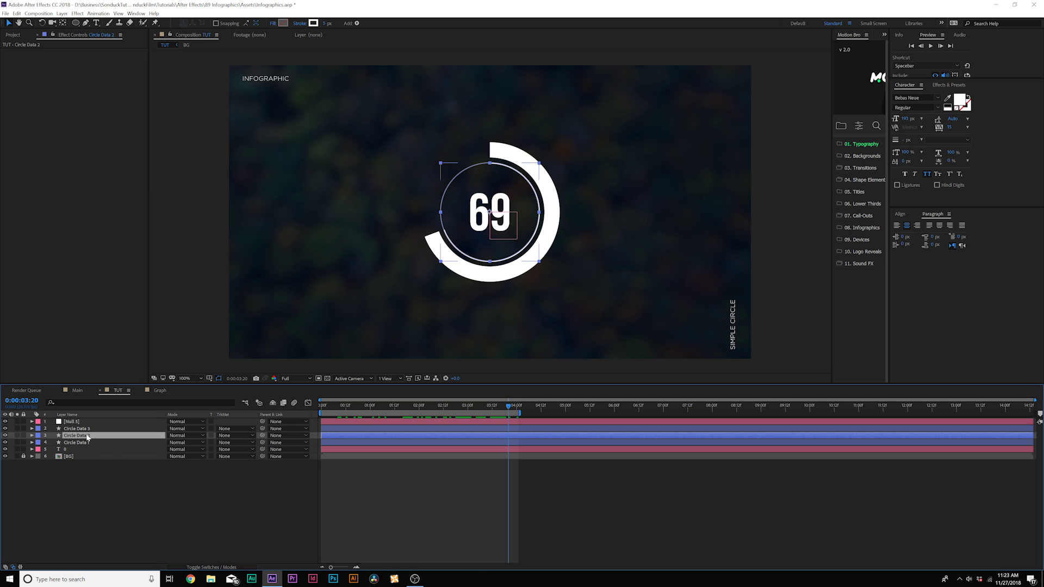
pyautogui.hotkey('ctrl', 'd')
pyautogui.moveTo(86, 437); pyautogui.dragTo(90, 429)
# Step: Scale the Circle Data 4 ring to 77% to line the thick stroke's outer edge and set its opacity to 100%
pyautogui.press('s')
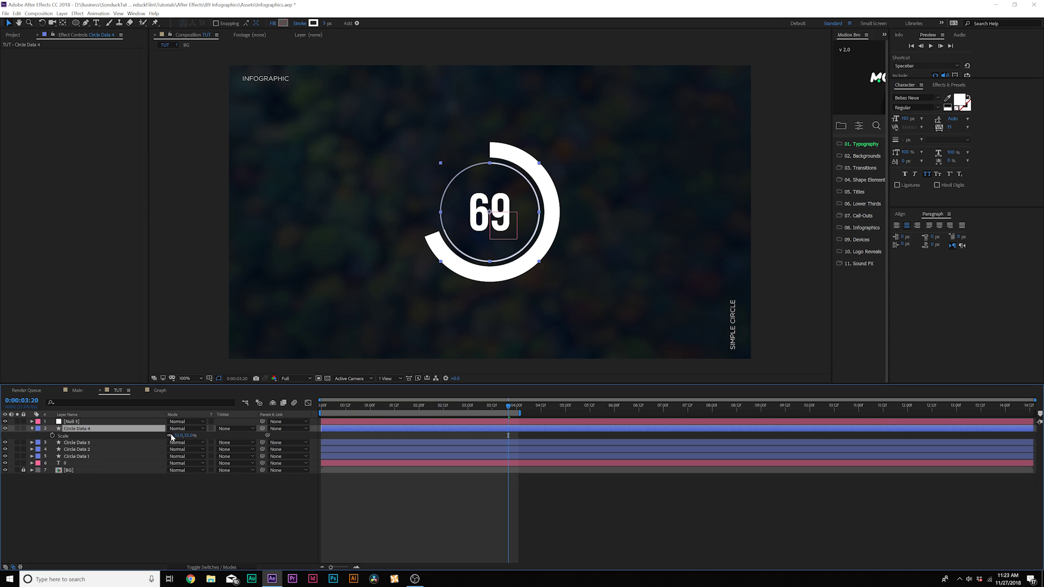
pyautogui.moveTo(178, 436); pyautogui.dragTo(188, 435)
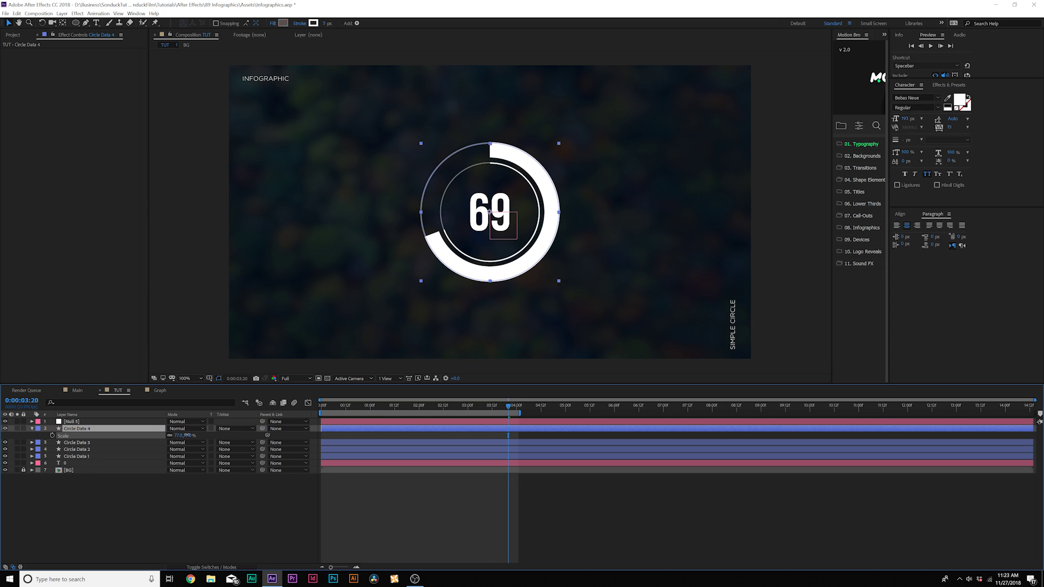
pyautogui.press('.')
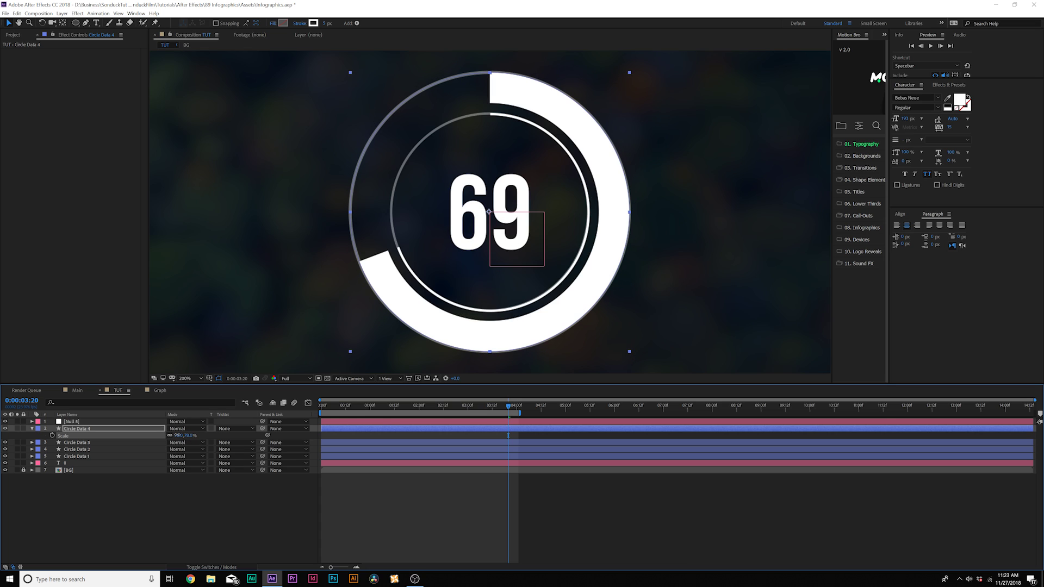
pyautogui.moveTo(176, 435); pyautogui.dragTo(175, 435)
pyautogui.click(215, 477)
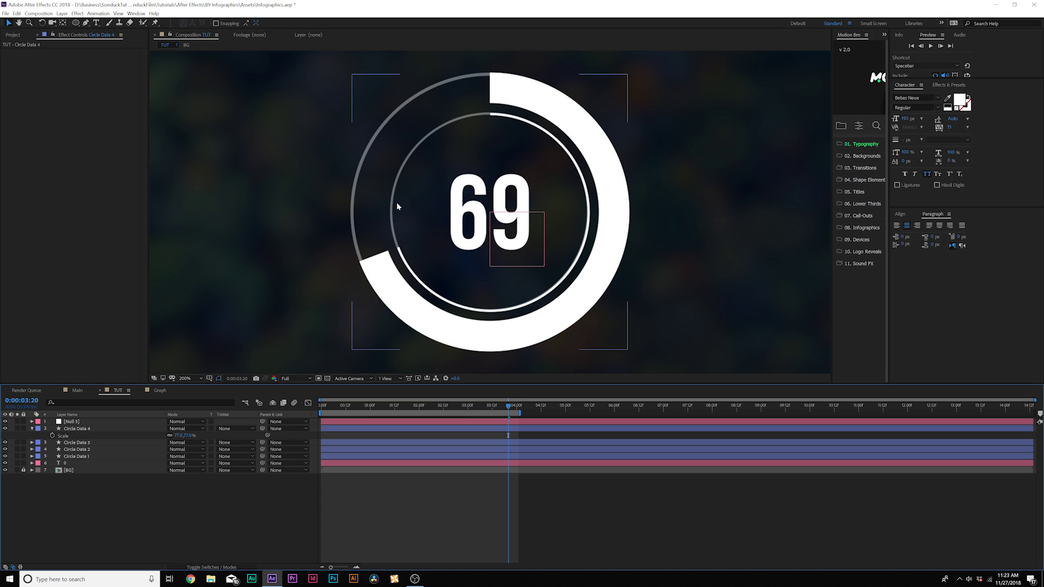
pyautogui.click(90, 429)
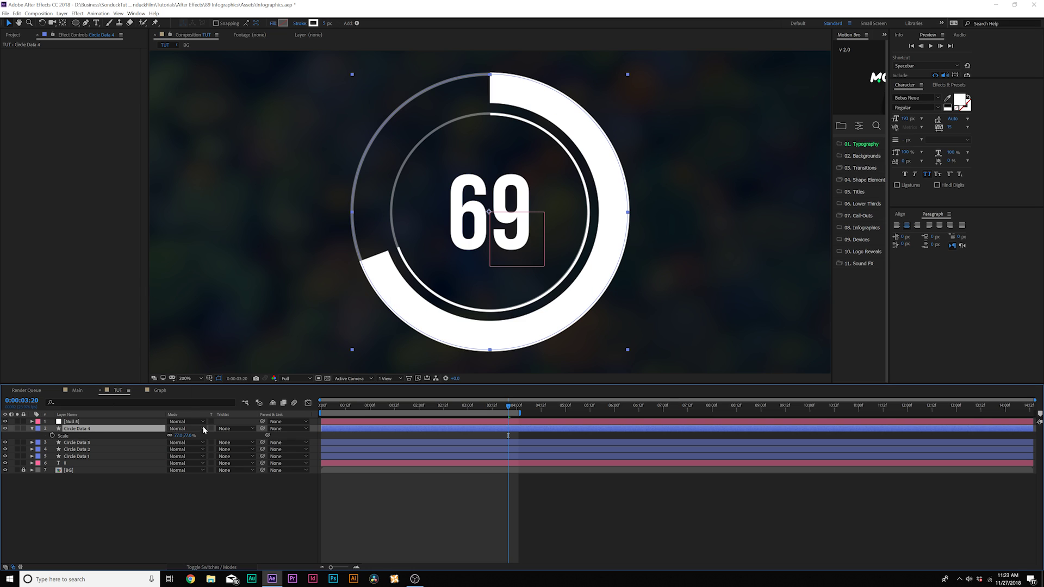
pyautogui.moveTo(170, 435); pyautogui.dragTo(299, 449)
# Step: Duplicate the Circle Data 4 ring and scale the copy down to about 61%, along the thick stroke's inner edge
pyautogui.hotkey('ctrl', 'd')
pyautogui.press('s')
pyautogui.moveTo(183, 436); pyautogui.dragTo(172, 436)
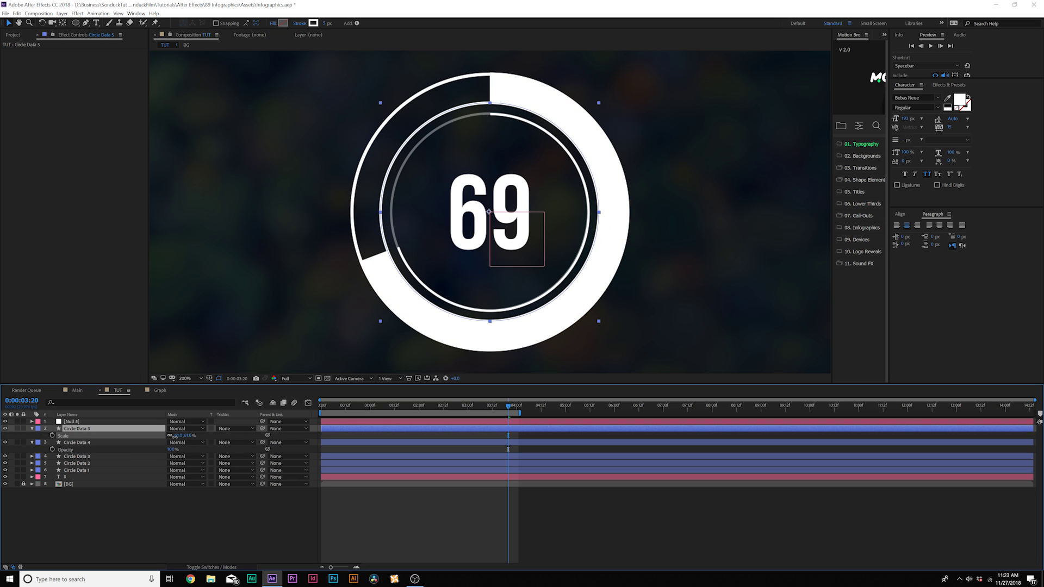
# Step: Duplicate the Circle Data 5 ring and scale the copy up to 87%, outside the thick stroke
pyautogui.click(431, 407)
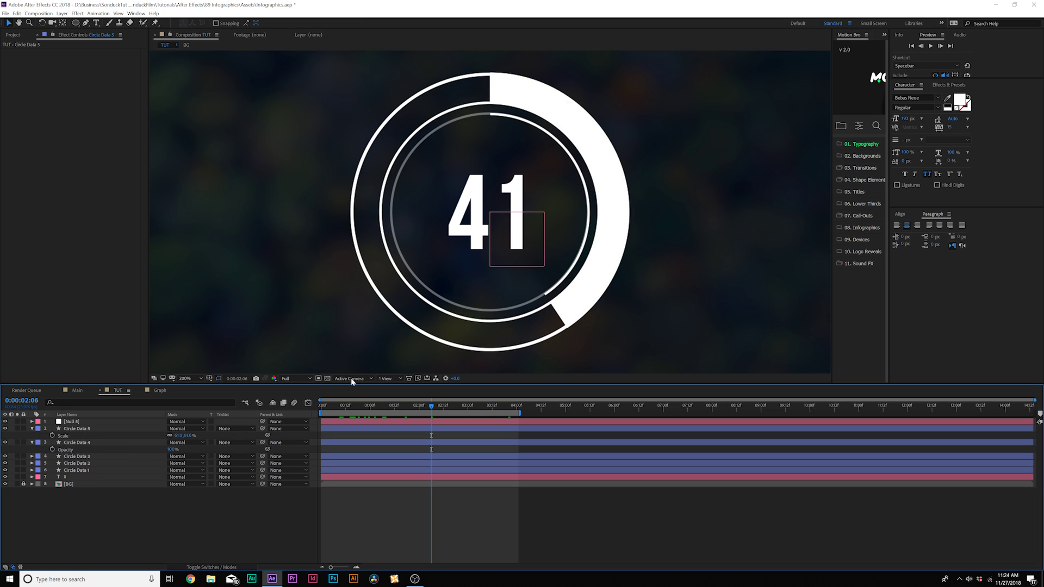
pyautogui.moveTo(435, 412); pyautogui.dragTo(446, 407)
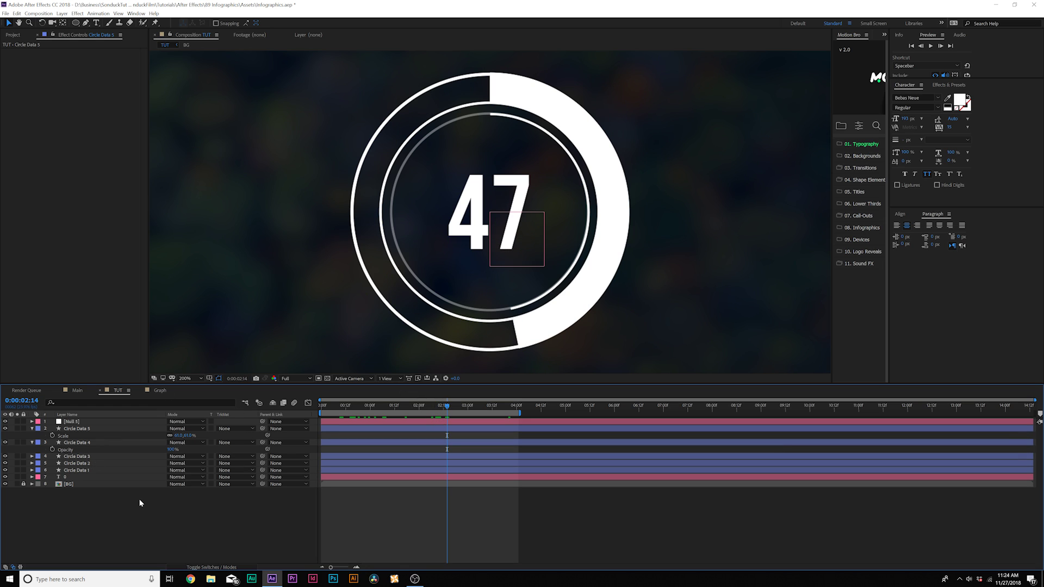
pyautogui.press('u')
pyautogui.click(82, 429)
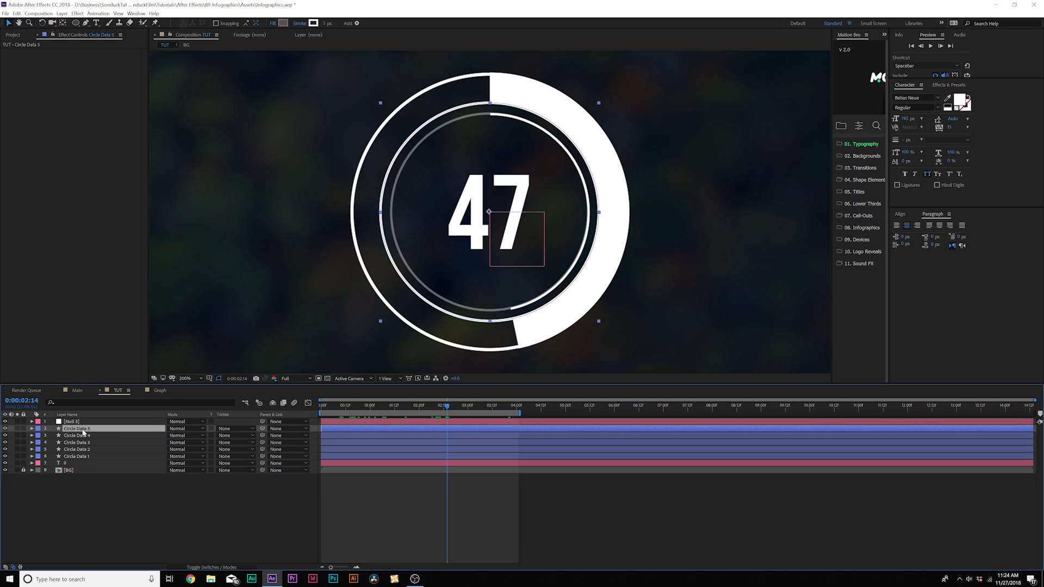
pyautogui.hotkey('ctrl', 'd')
pyautogui.press('s')
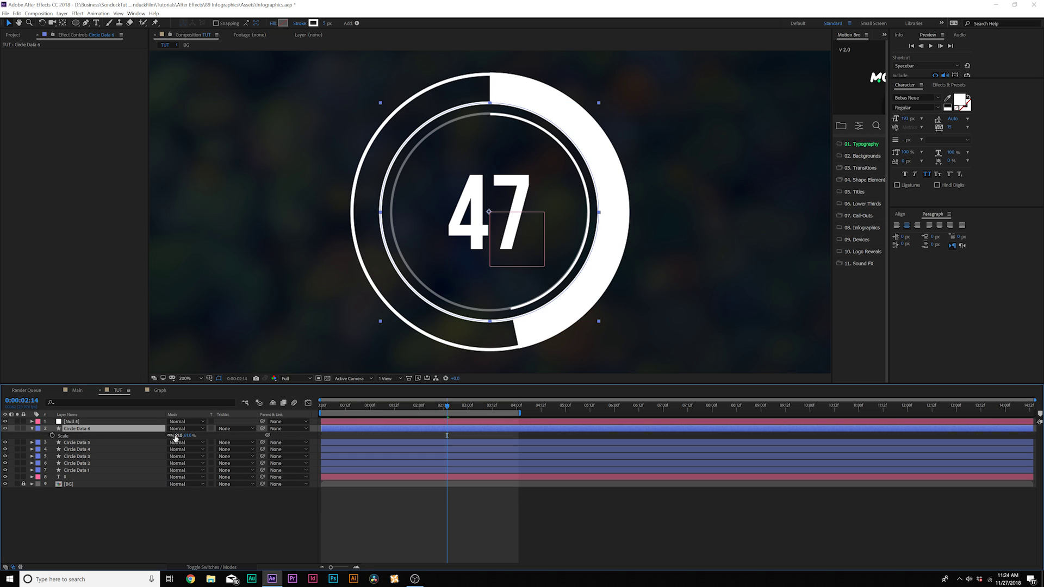
pyautogui.moveTo(175, 438); pyautogui.dragTo(189, 438)
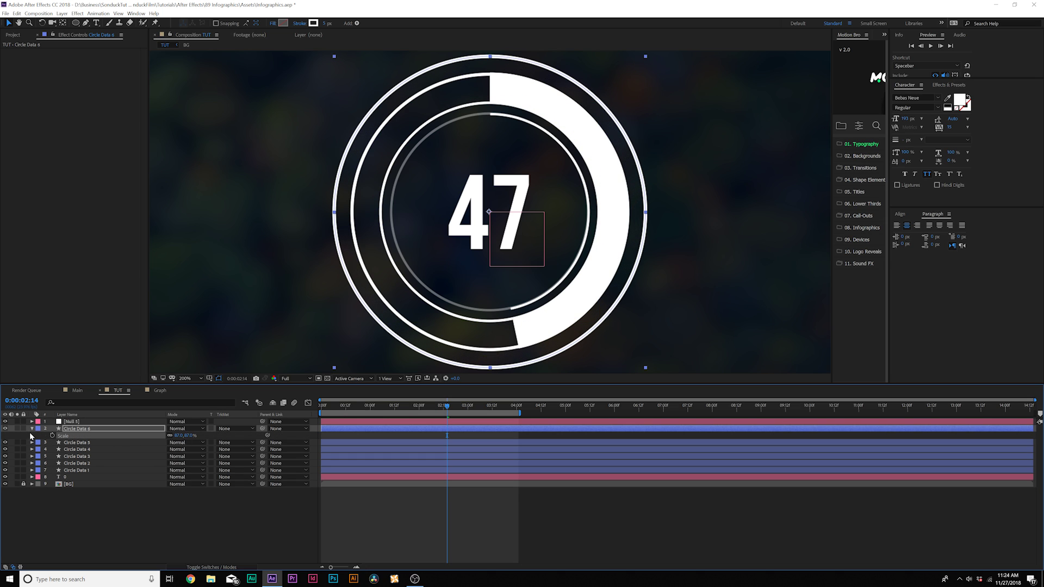
# Step: Add dashes to the outer Circle Data 6 ring's stroke with a dash of 2 and a gap of 10
pyautogui.click(32, 429)
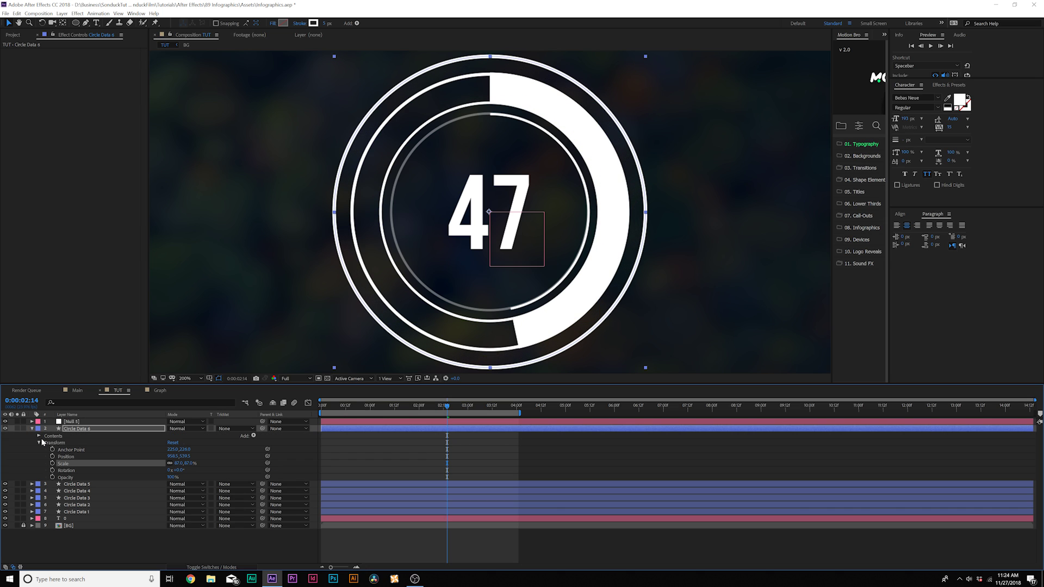
pyautogui.click(38, 436)
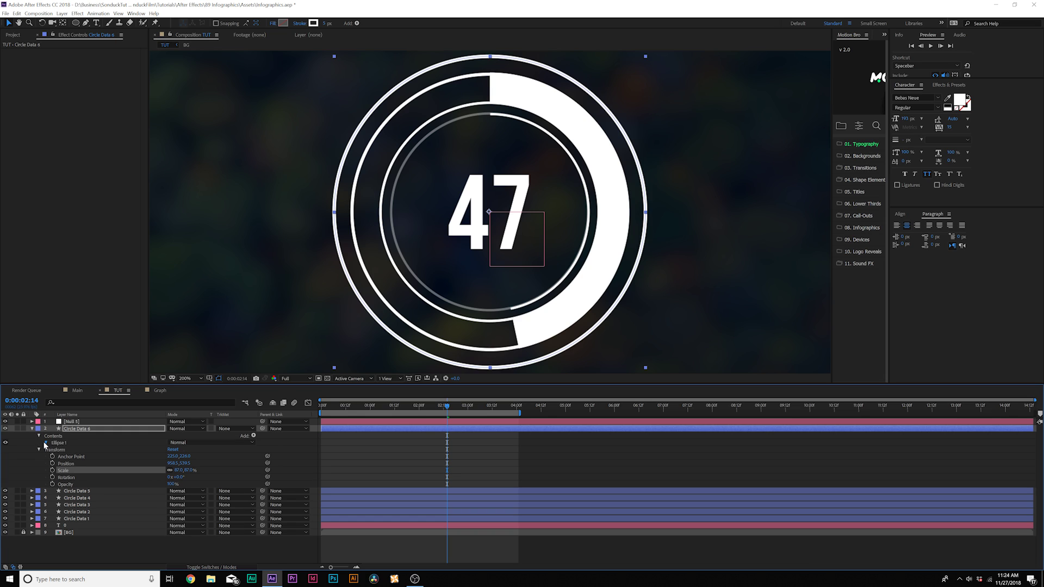
pyautogui.click(46, 444)
pyautogui.click(53, 456)
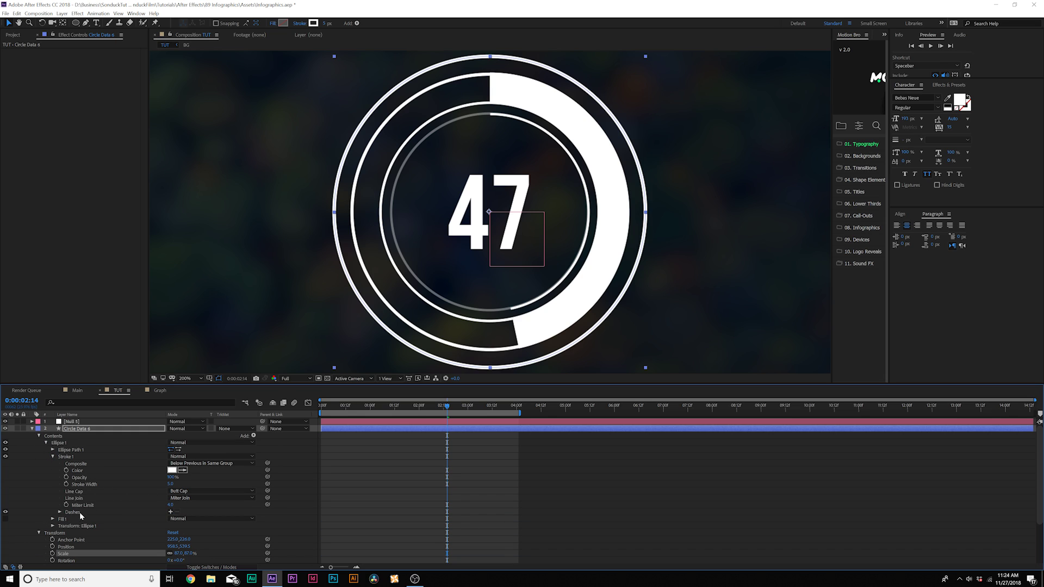
pyautogui.click(170, 512)
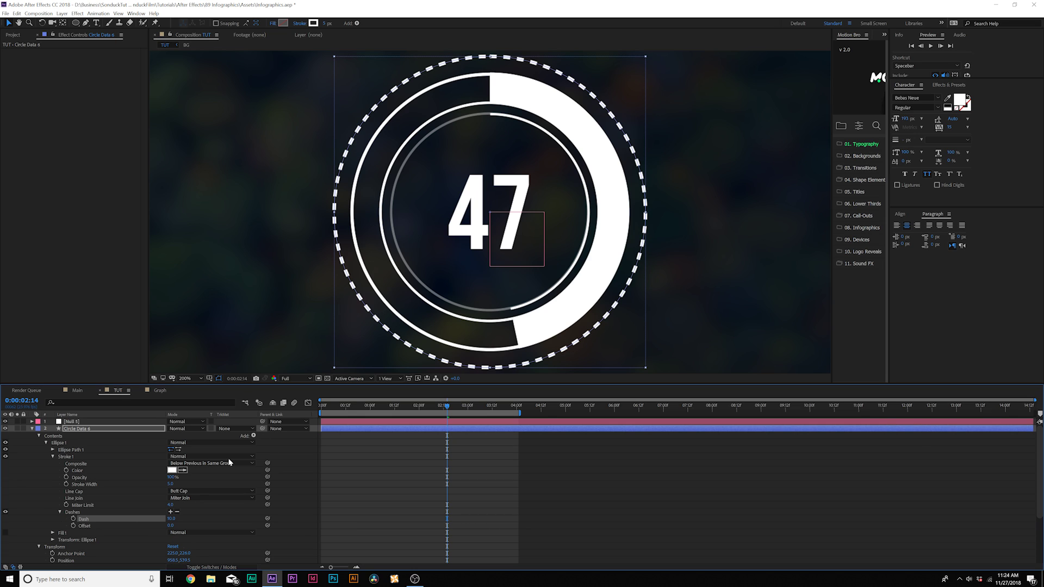
pyautogui.click(171, 512)
pyautogui.moveTo(170, 527); pyautogui.dragTo(170, 526)
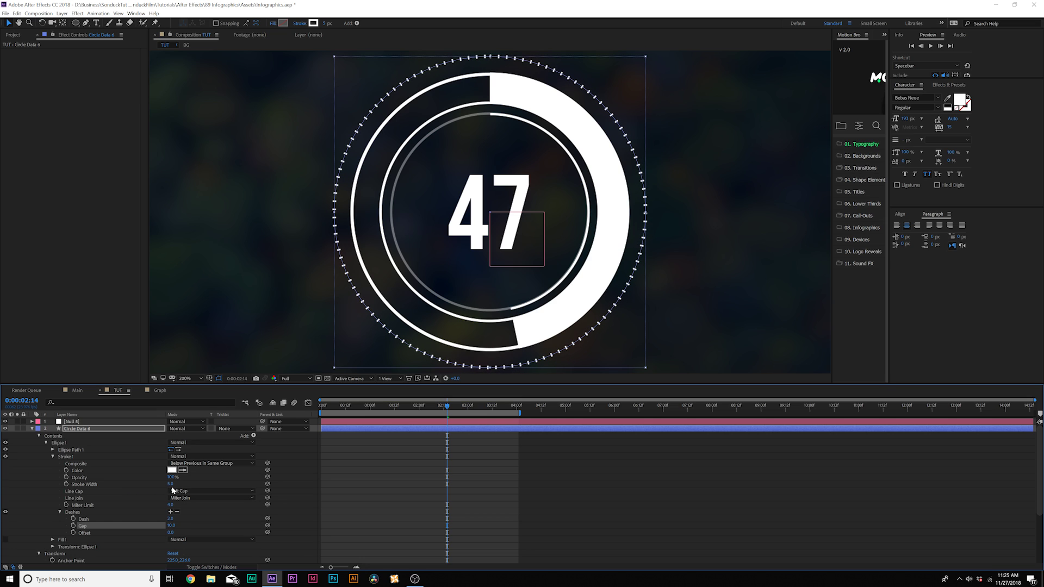
# Step: Set the dashed Circle Data 6 ring's stroke width to 11 and scale the layer to 83%
pyautogui.moveTo(172, 484); pyautogui.dragTo(174, 485)
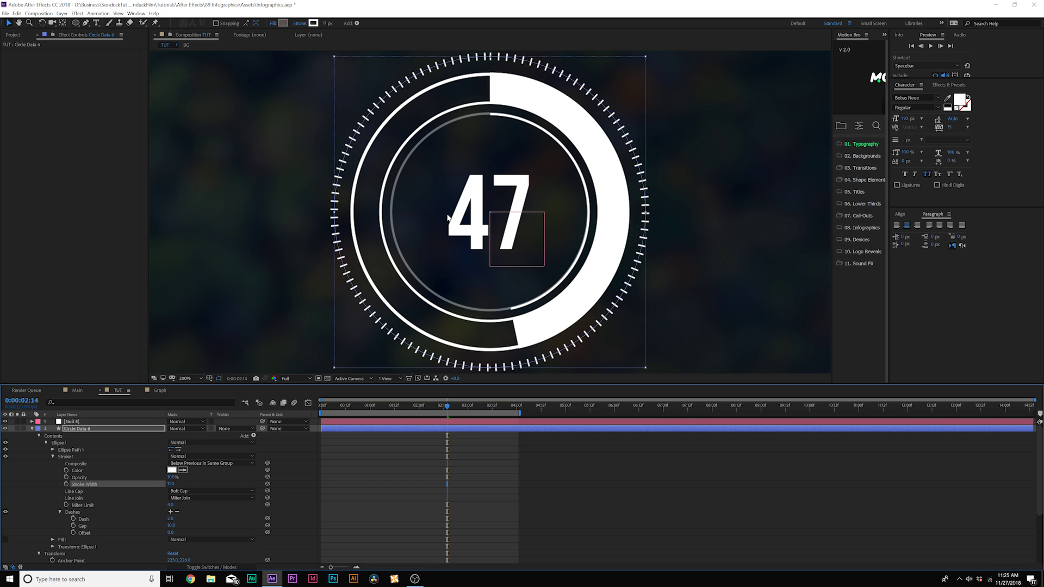
pyautogui.press(',')
pyautogui.click(366, 279)
pyautogui.scroll(1, 366, 280)
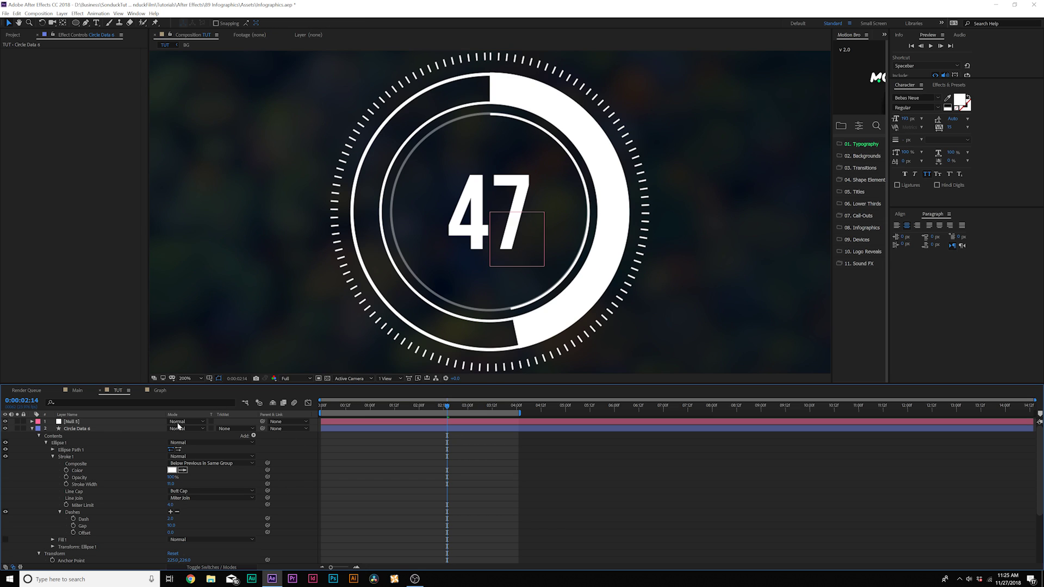
pyautogui.click(112, 429)
pyautogui.press('s')
pyautogui.moveTo(176, 435); pyautogui.dragTo(174, 436)
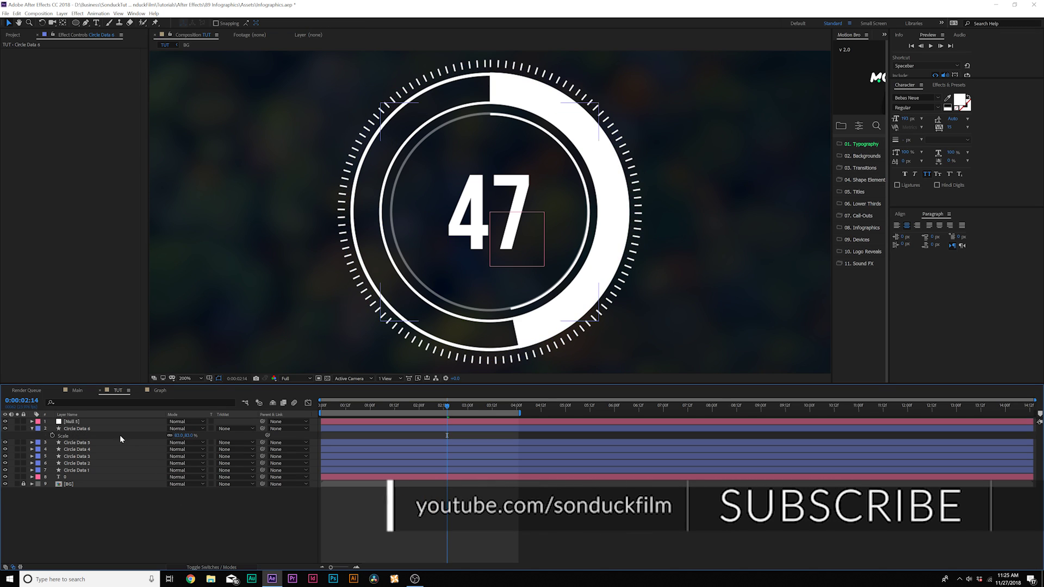
# Step: Duplicate the Circle Data 5 ring, place the copy above Circle Data 6, and scale it to 89% to enclose the tick marks
pyautogui.click(97, 444)
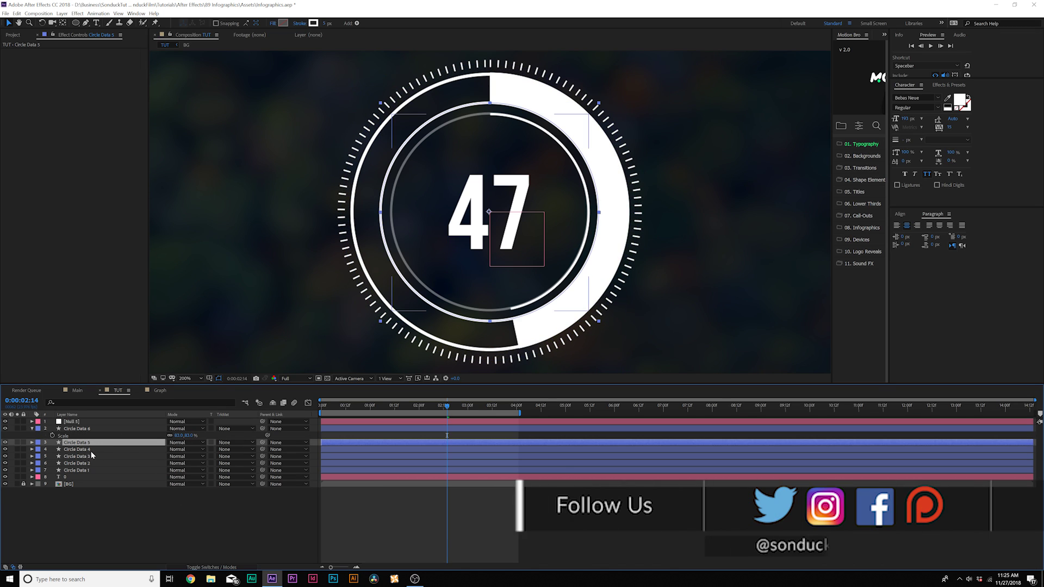
pyautogui.hotkey('ctrl', 'd')
pyautogui.moveTo(86, 445); pyautogui.dragTo(90, 432)
pyautogui.press('s')
pyautogui.moveTo(175, 436); pyautogui.dragTo(188, 436)
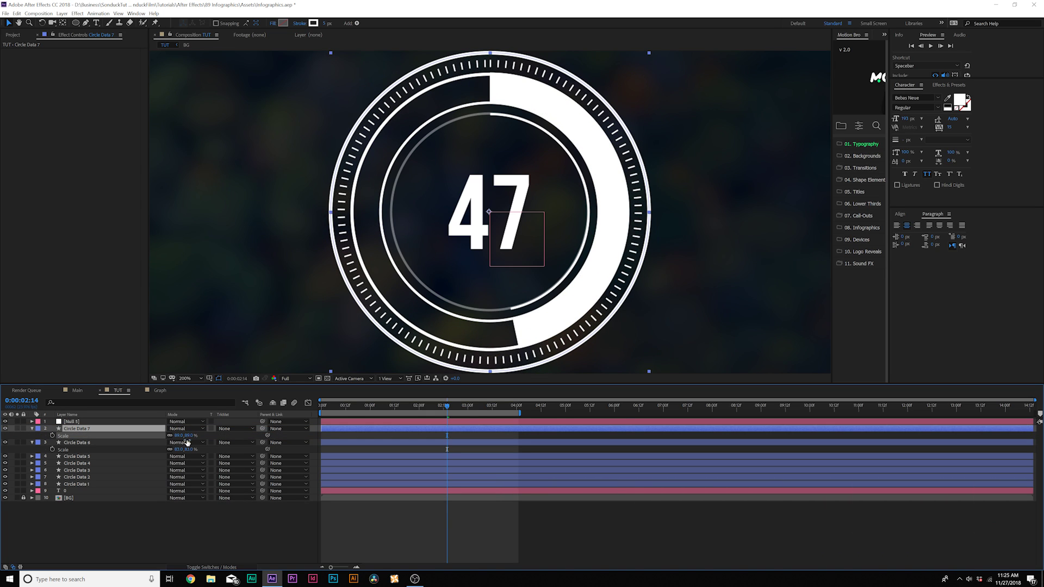
pyautogui.click(220, 522)
pyautogui.scroll(-1, 333, 278)
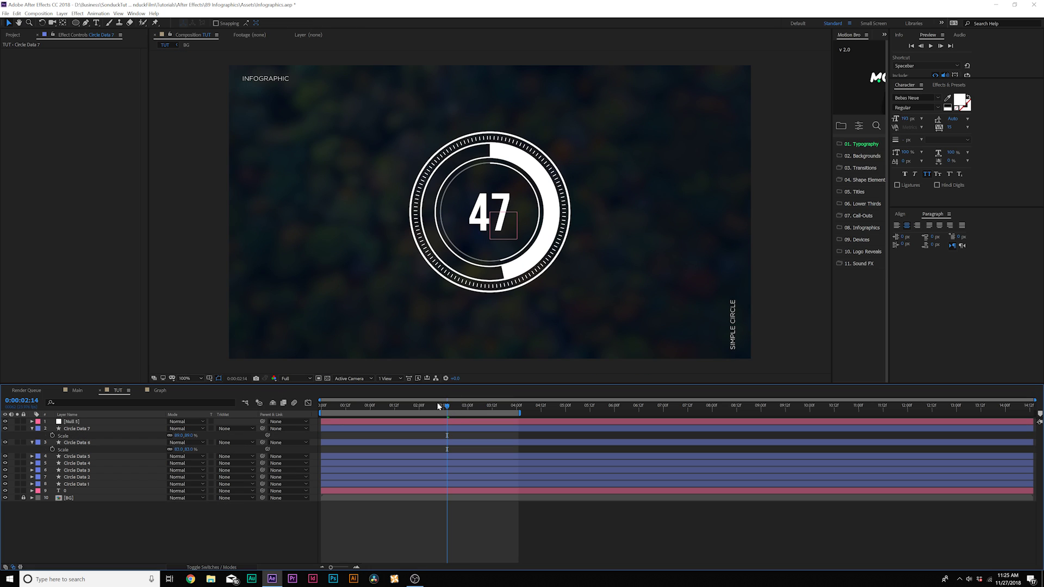
pyautogui.moveTo(437, 404); pyautogui.dragTo(490, 418)
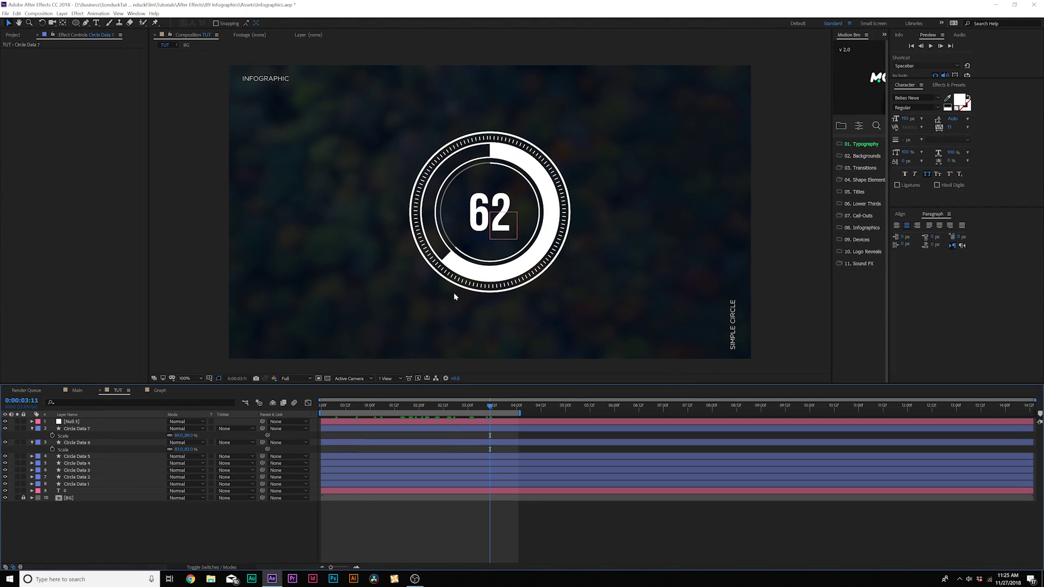
pyautogui.press('u')
pyautogui.press('u')
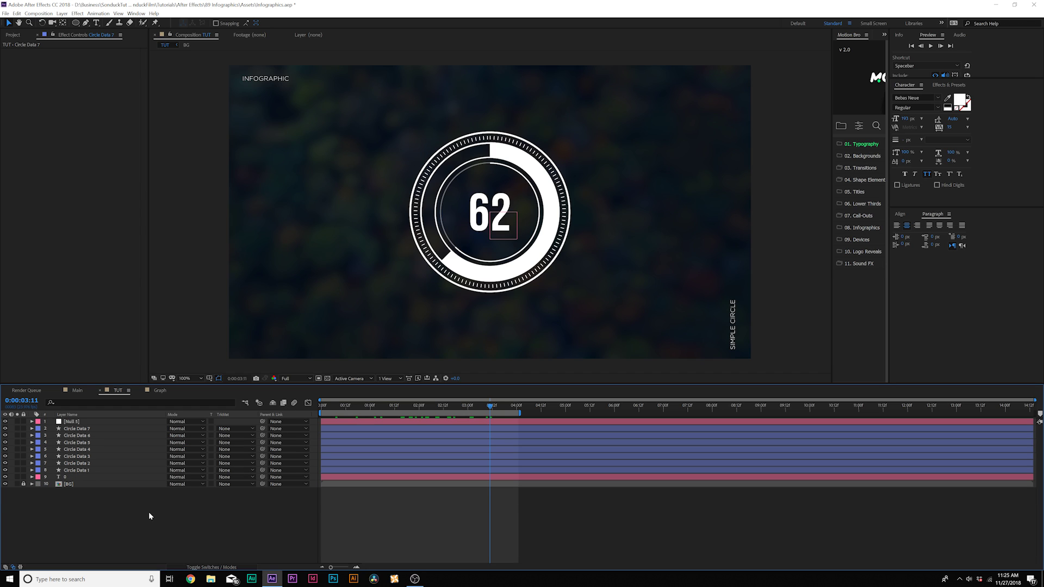
# Step: Draw a small outlined polygon to the left of the circular graphic with the Polygon tool
pyautogui.scroll(1, 348, 284)
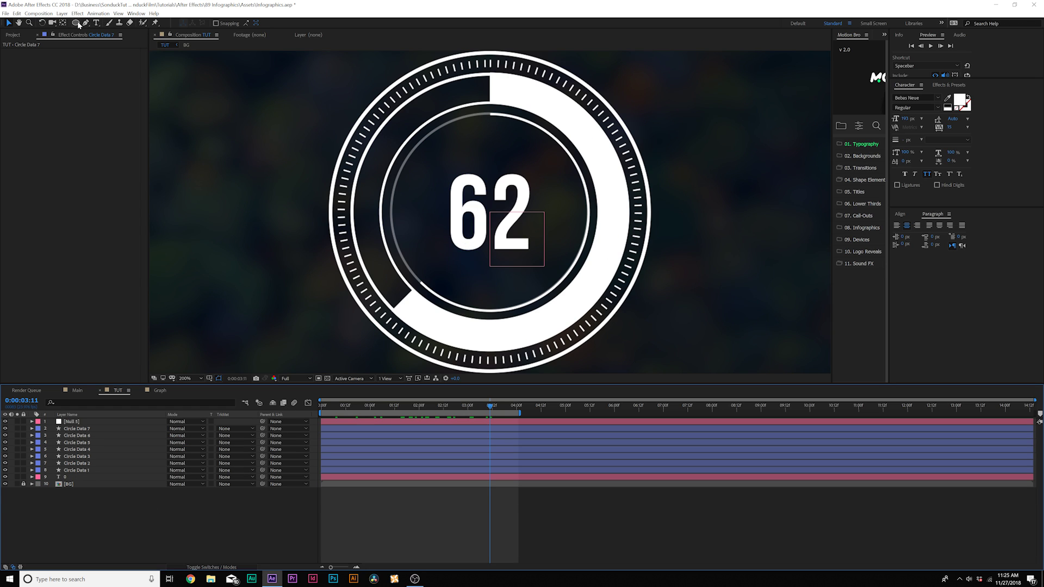
pyautogui.moveTo(76, 23); pyautogui.dragTo(108, 21)
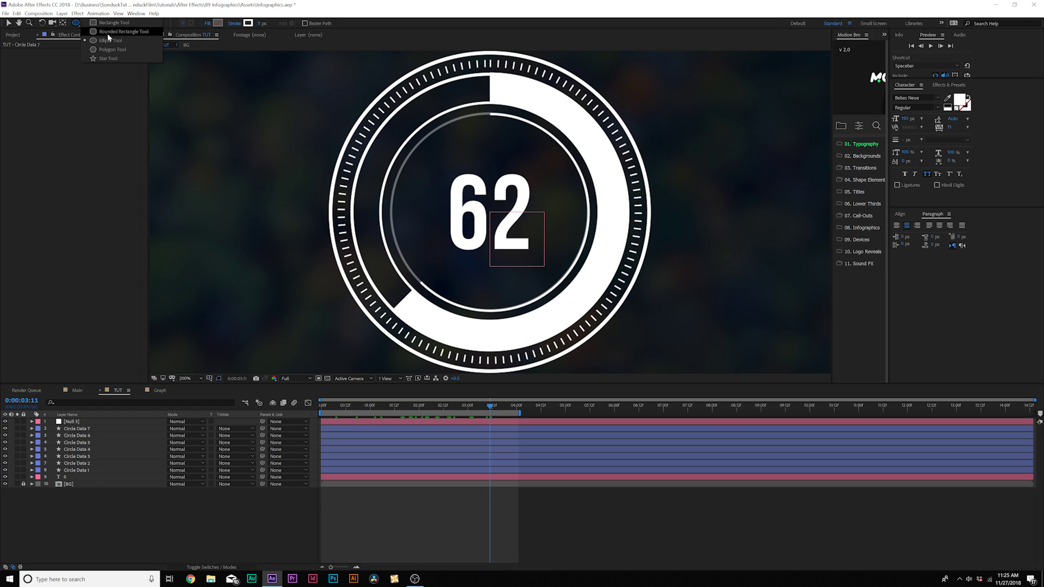
pyautogui.click(113, 49)
pyautogui.press(',')
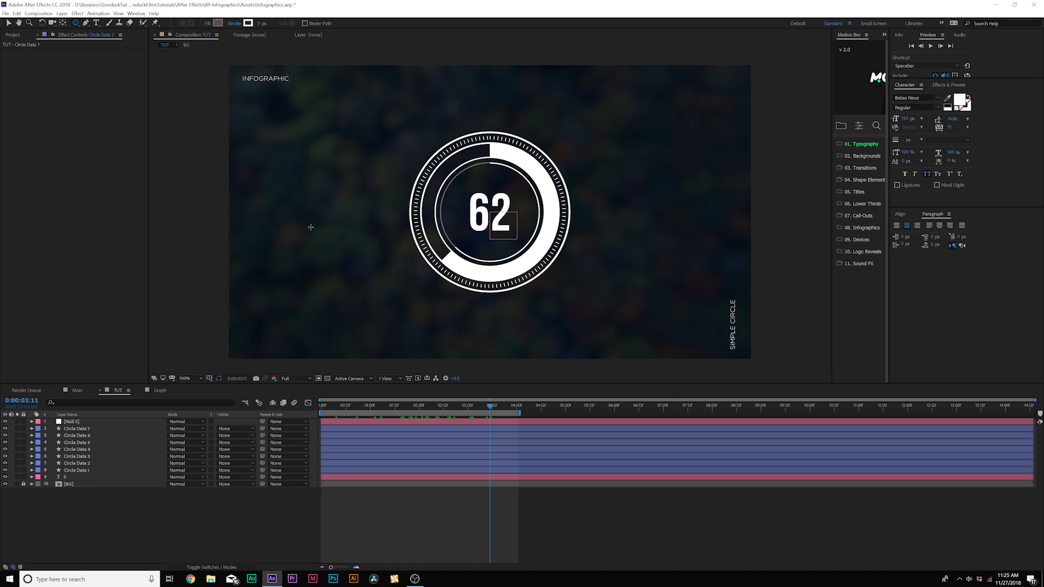
pyautogui.moveTo(325, 218)
pyautogui.mouseDown()
pyautogui.moveTo(355, 216)
pyautogui.moveTo(338, 218)
pyautogui.mouseUp()
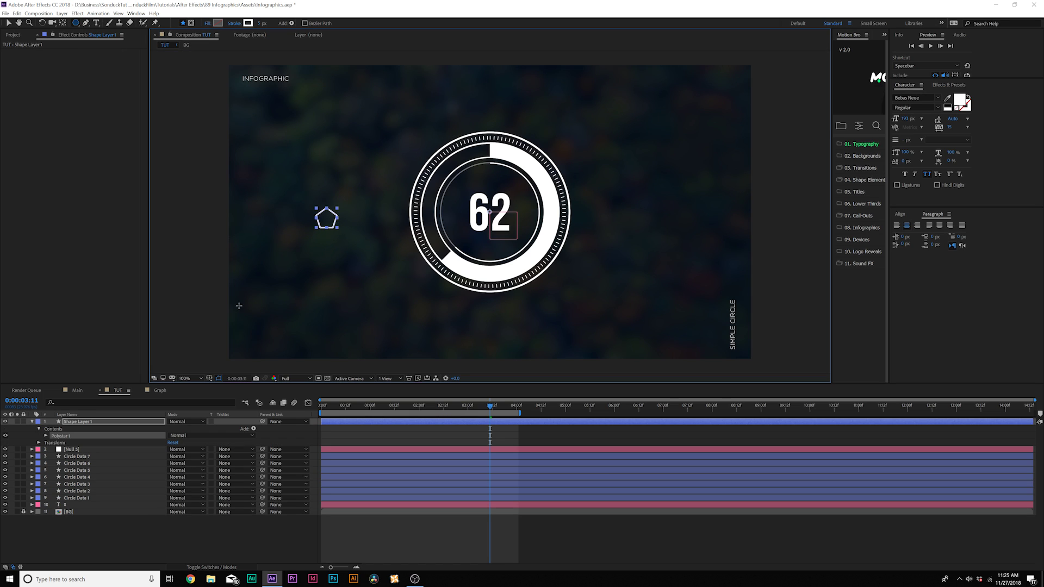
# Step: Set the polygon path's number of points to 3 to make a triangle
pyautogui.click(46, 436)
pyautogui.click(46, 436)
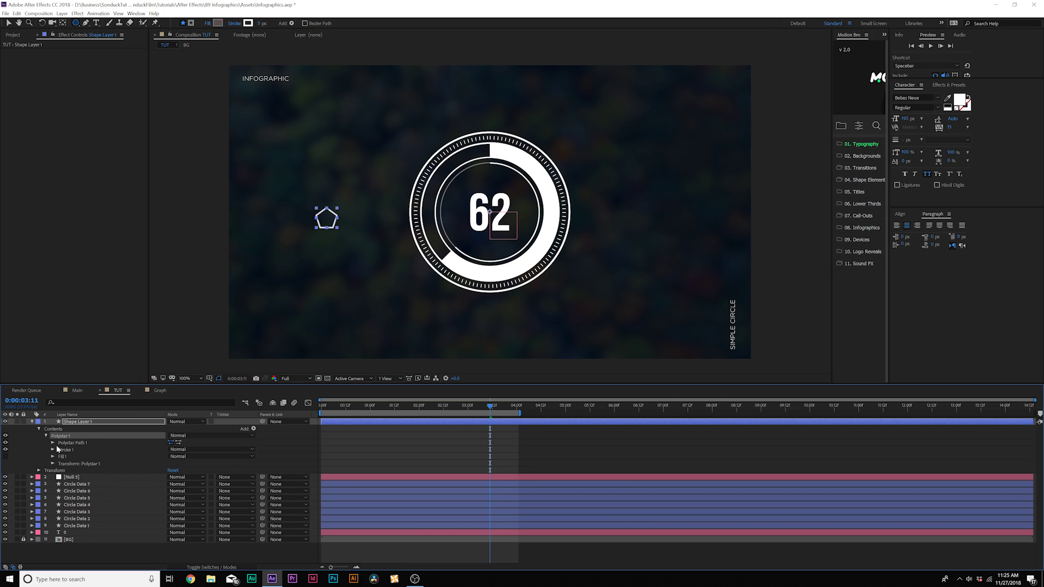
pyautogui.click(52, 443)
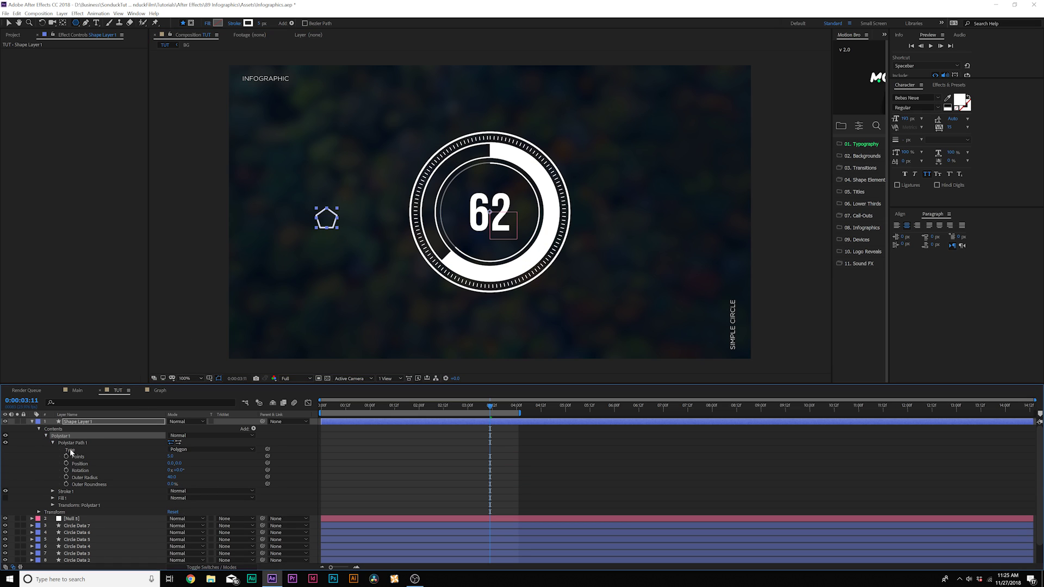
pyautogui.click(171, 457)
pyautogui.write('3')
pyautogui.press('Return')
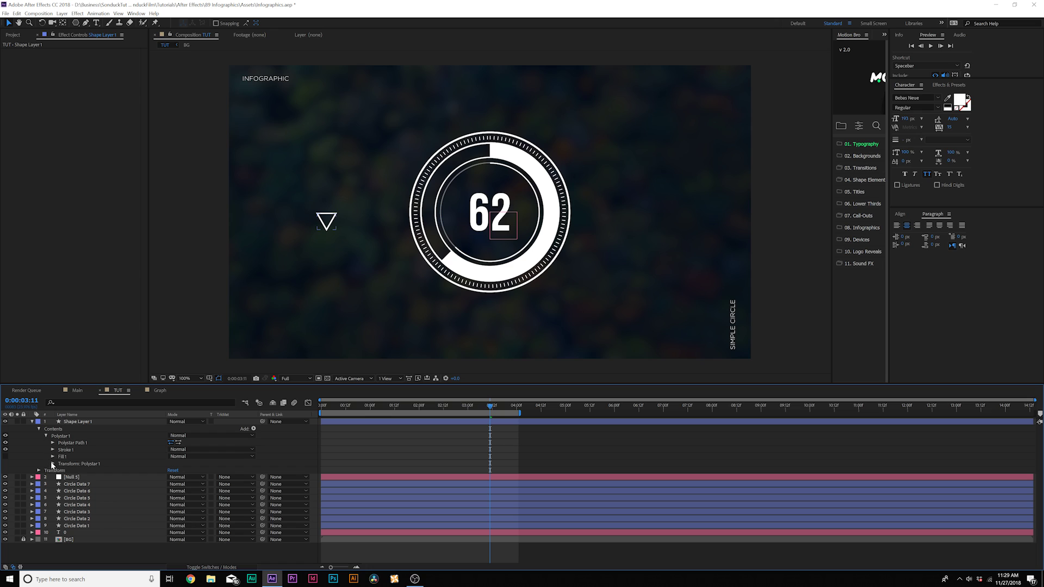
# Step: Rotate the triangle shape by 90° to point at the circle, and place it smaller just outside the outermost ring
pyautogui.click(53, 464)
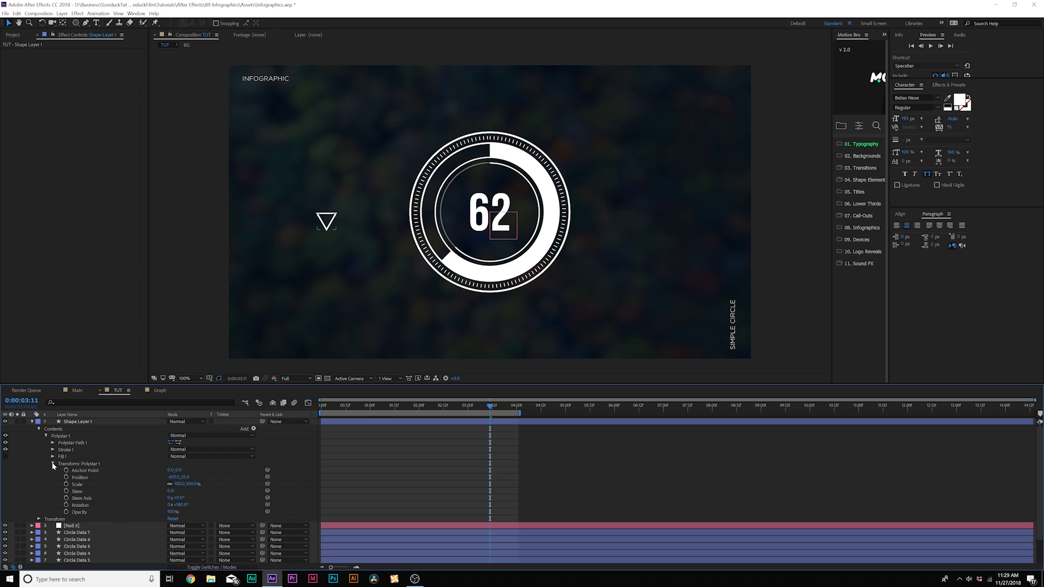
pyautogui.click(180, 505)
pyautogui.press('Return')
pyautogui.moveTo(173, 477); pyautogui.dragTo(275, 483)
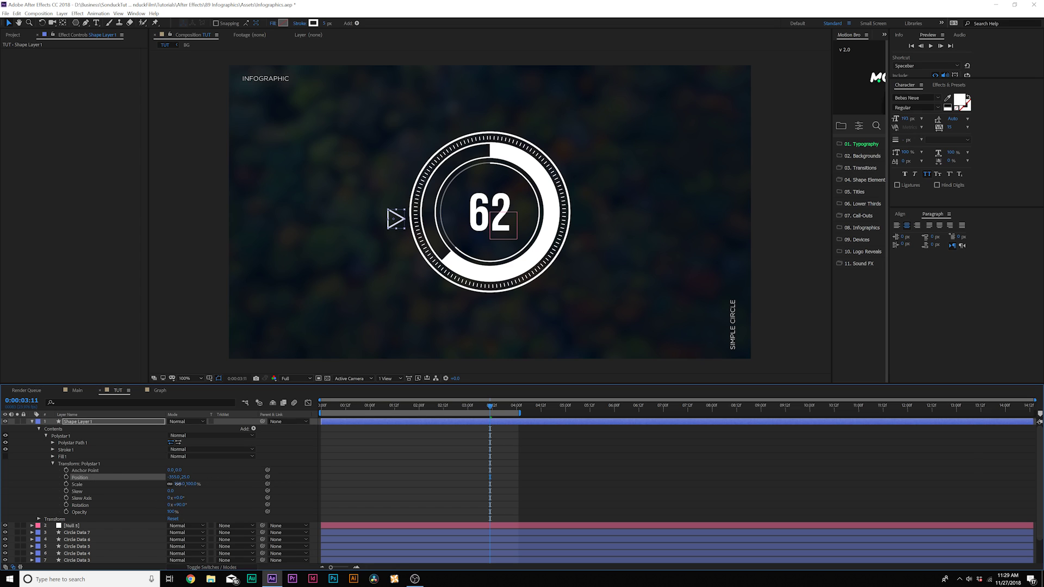
pyautogui.moveTo(180, 484); pyautogui.dragTo(221, 477)
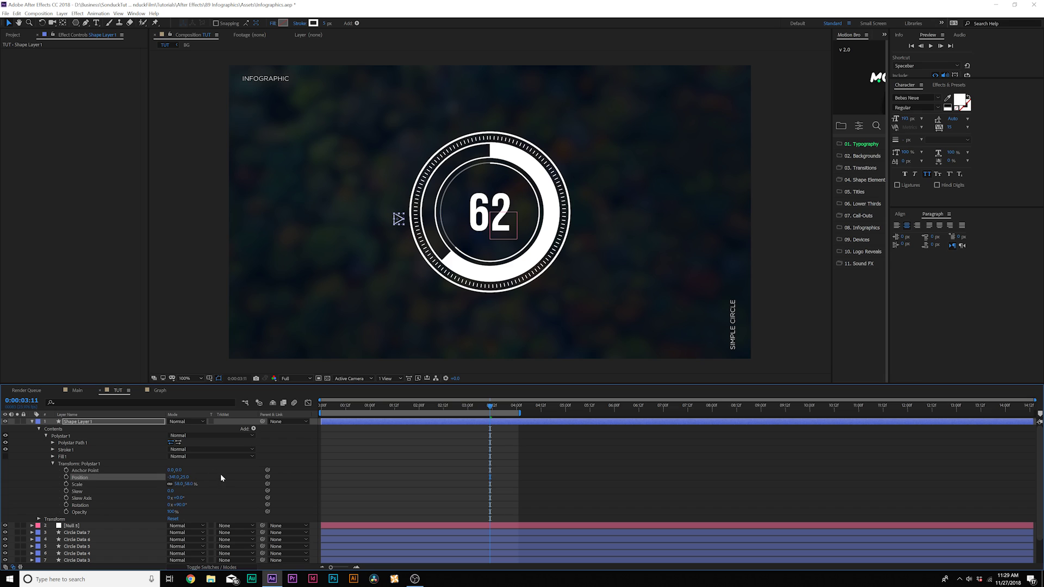
# Step: Add the expression wiggle(1,200) to the triangle layer's rotation and scrub the timeline to check the motion
pyautogui.click(66, 424)
pyautogui.press('r')
pyautogui.keyDown('alt'); pyautogui.click(52, 429); pyautogui.keyUp('alt')
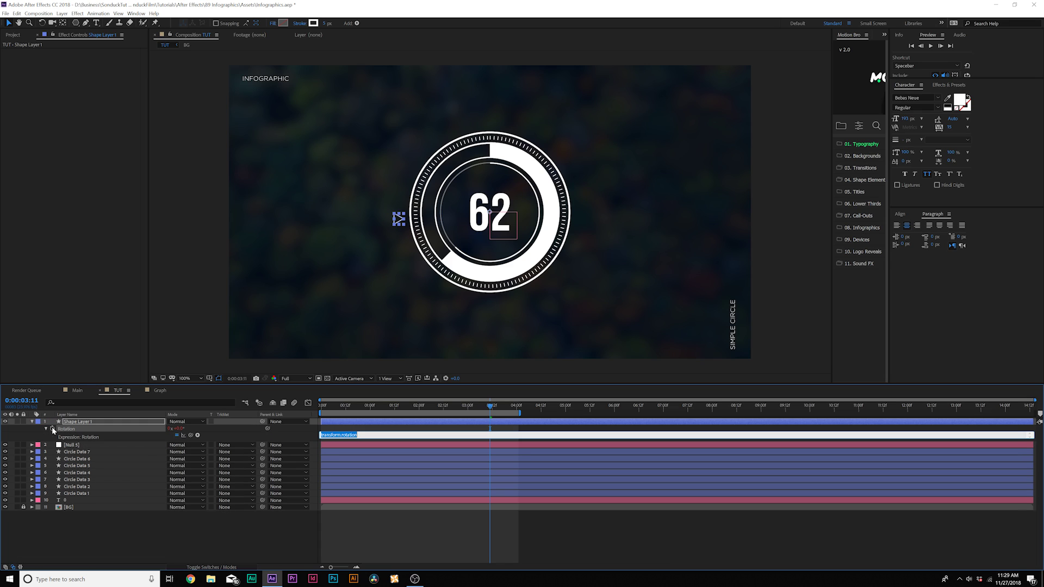
pyautogui.write('wiggle(1')
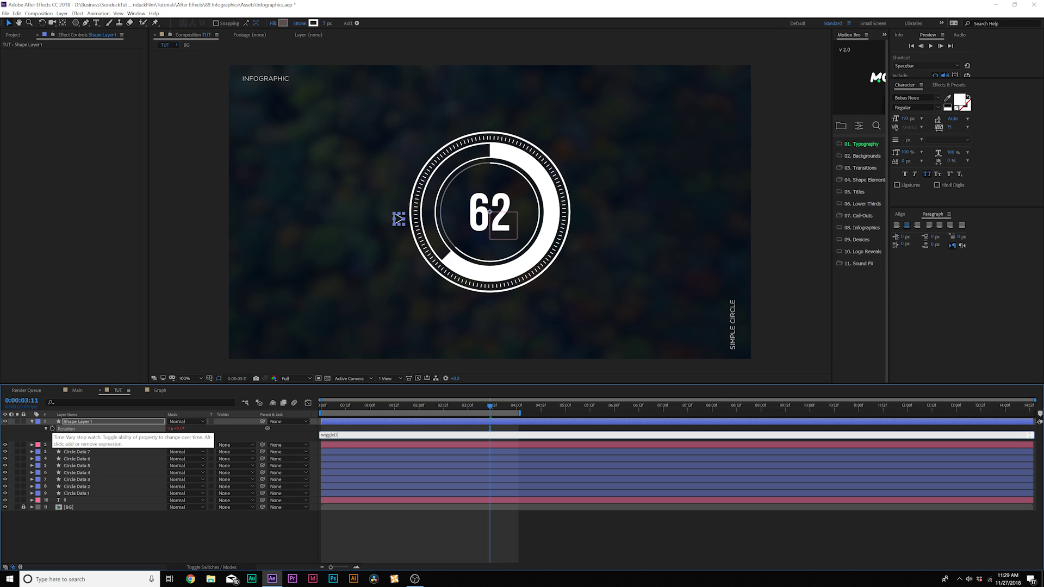
pyautogui.write(',200)')
pyautogui.click(373, 521)
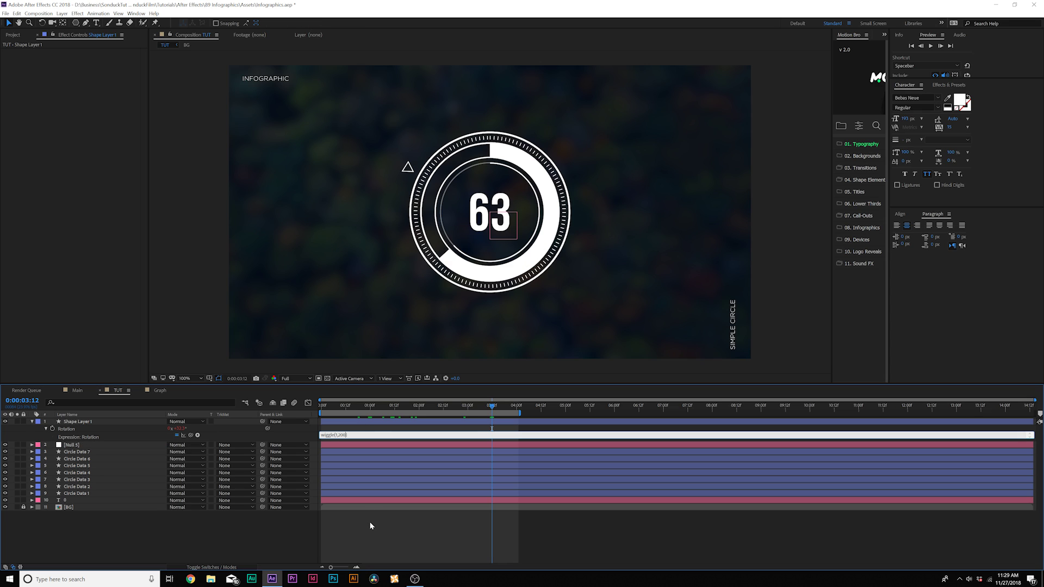
pyautogui.moveTo(332, 409); pyautogui.dragTo(429, 408)
# Step: Duplicate the triangle layer twice and rotate the copies to different spots around the outermost ring
pyautogui.click(123, 424)
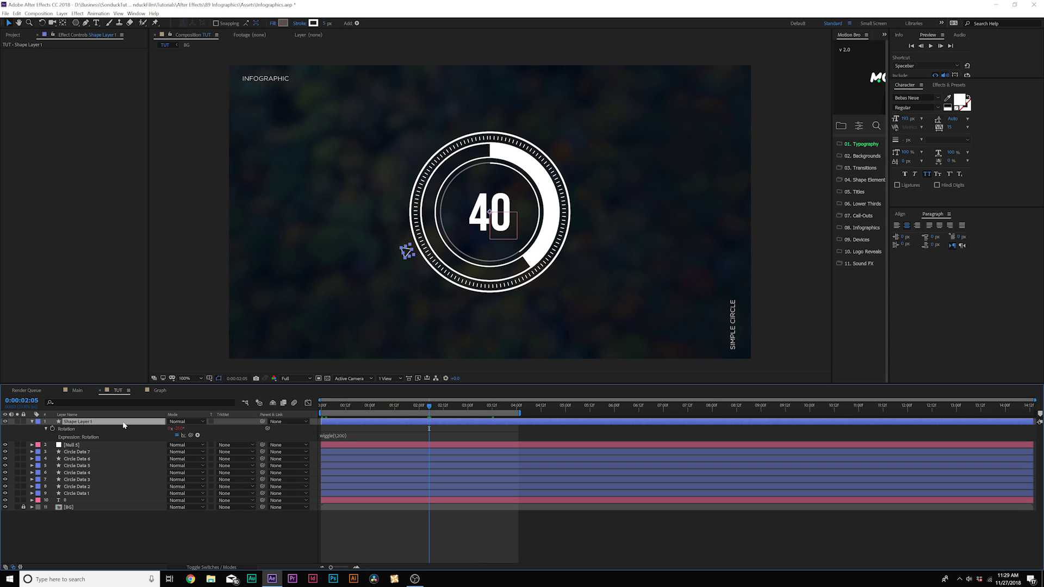
pyautogui.hotkey('ctrl', 'd')
pyautogui.moveTo(407, 251); pyautogui.dragTo(527, 129)
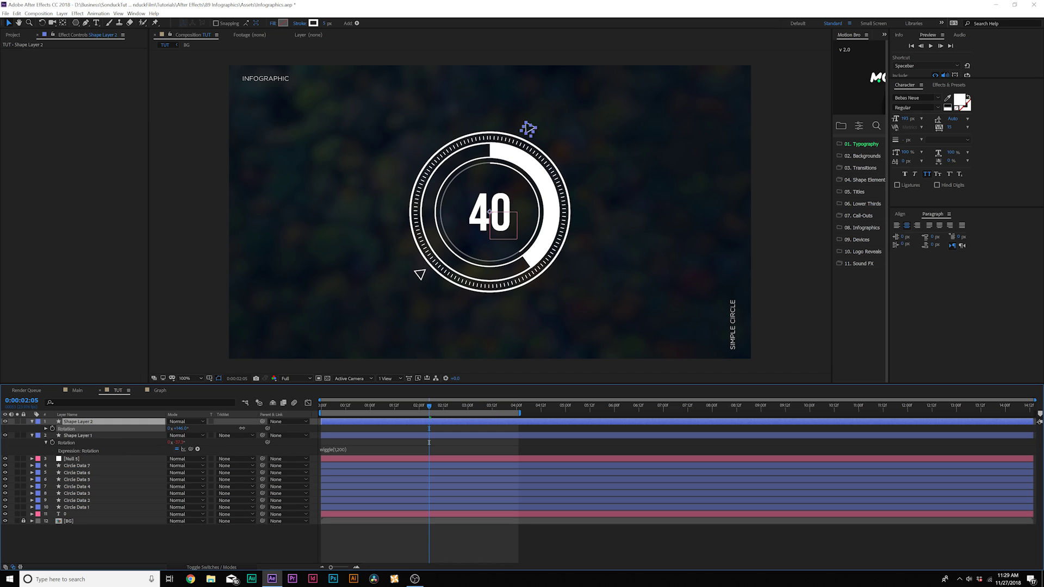
pyautogui.hotkey('ctrl', 'd')
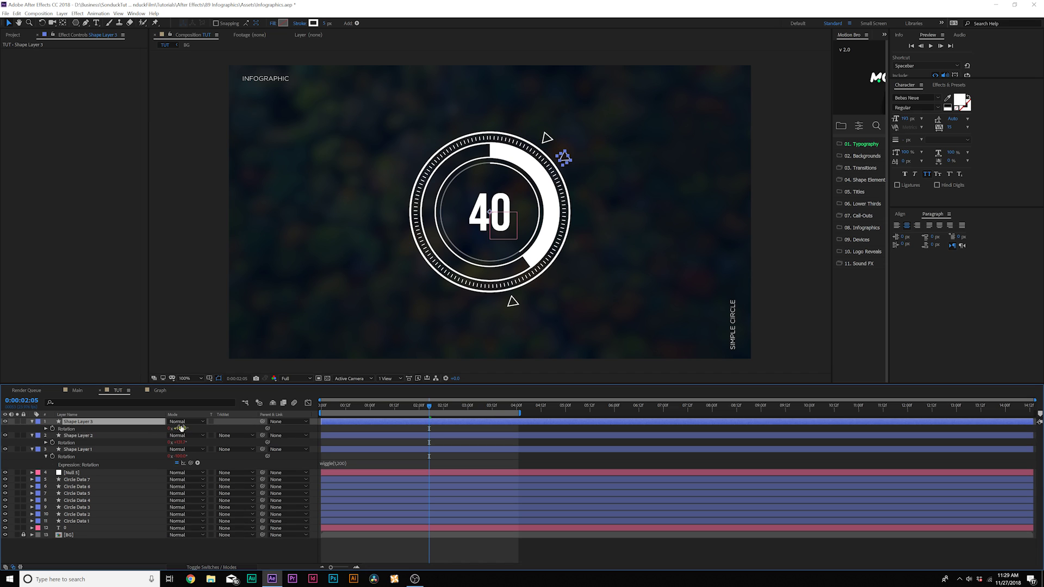
pyautogui.moveTo(564, 158); pyautogui.dragTo(531, 293)
pyautogui.moveTo(400, 193); pyautogui.dragTo(401, 231)
pyautogui.press('Return')
# Step: Collapse the layer properties and play the animation from the start to check the three triangles around the counter
pyautogui.click(286, 549)
pyautogui.press('u')
pyautogui.press('u')
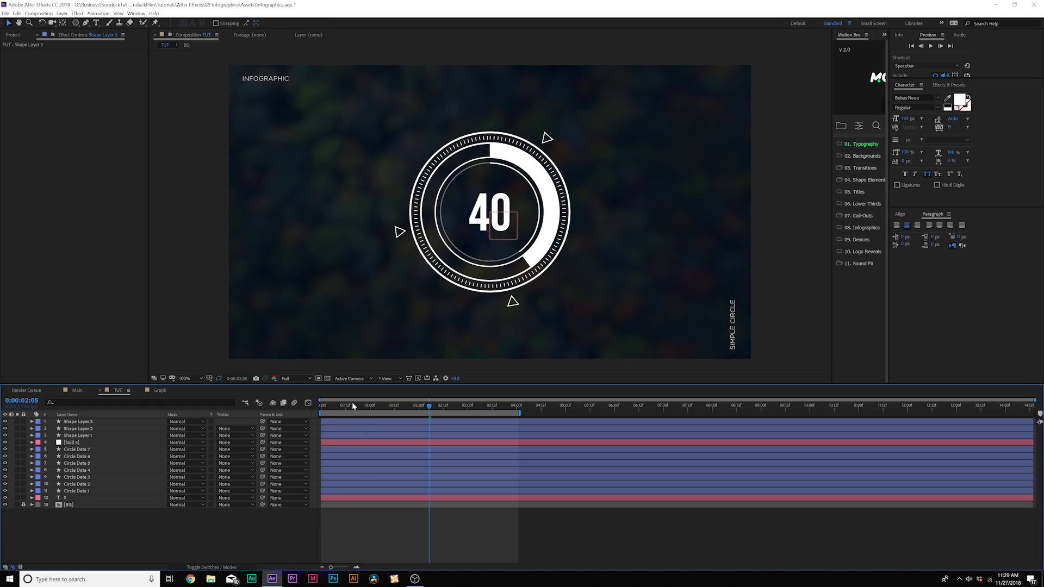
pyautogui.moveTo(352, 405); pyautogui.dragTo(314, 411)
pyautogui.press('space')
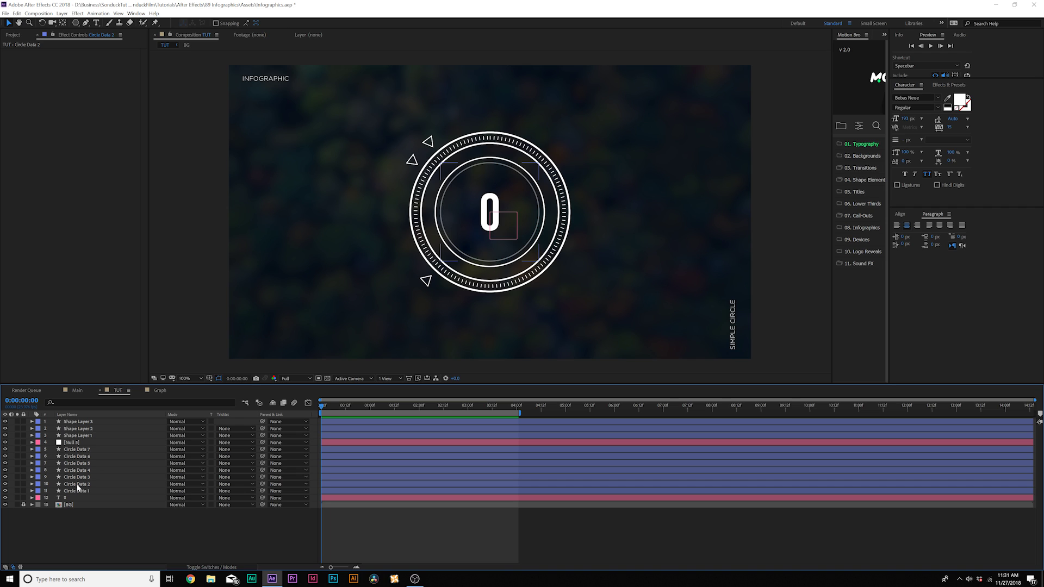
# Step: Move the null layer to the top of the layer stack and select all the triangle and circle shape layers beneath it
pyautogui.click(77, 485)
pyautogui.moveTo(73, 442); pyautogui.dragTo(75, 421)
pyautogui.click(74, 484)
pyautogui.click(74, 491)
pyautogui.keyDown('shift'); pyautogui.click(80, 429); pyautogui.keyUp('shift')
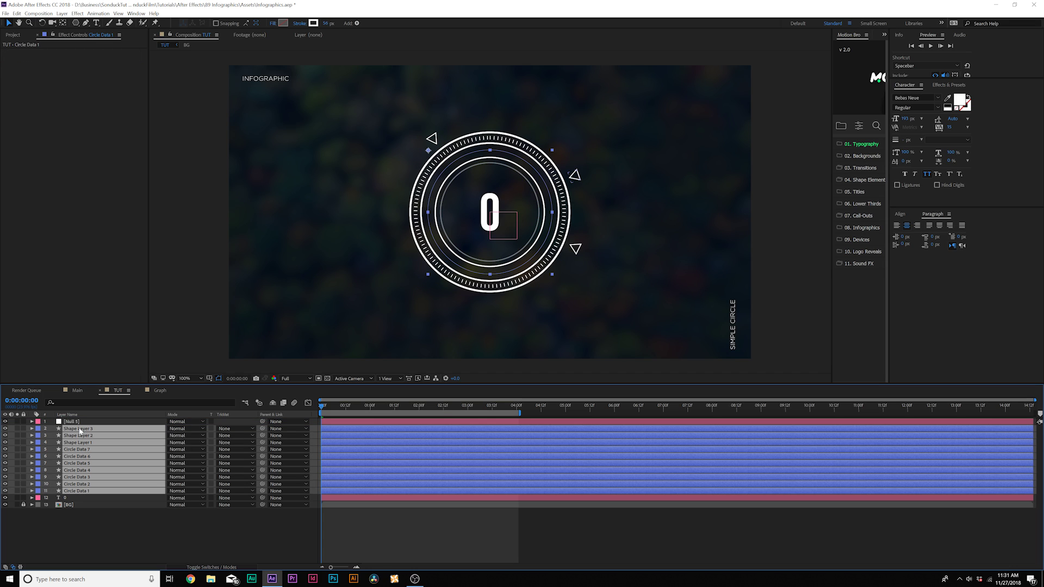
# Step: Keyframe the scale of the shape layers and counter text from 0% at the start to full size at about 1 second, and preview it
pyautogui.press('s')
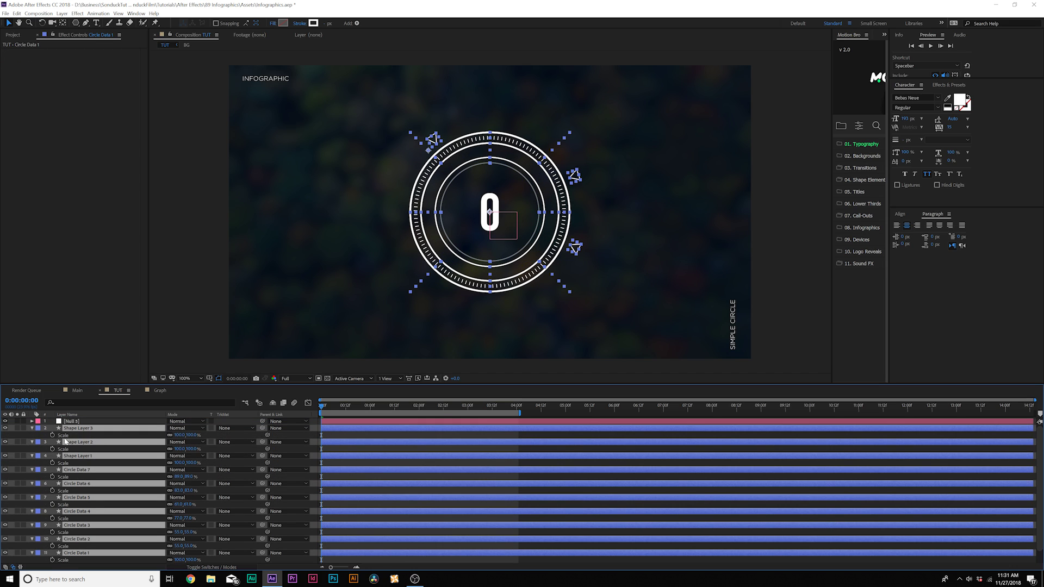
pyautogui.click(52, 435)
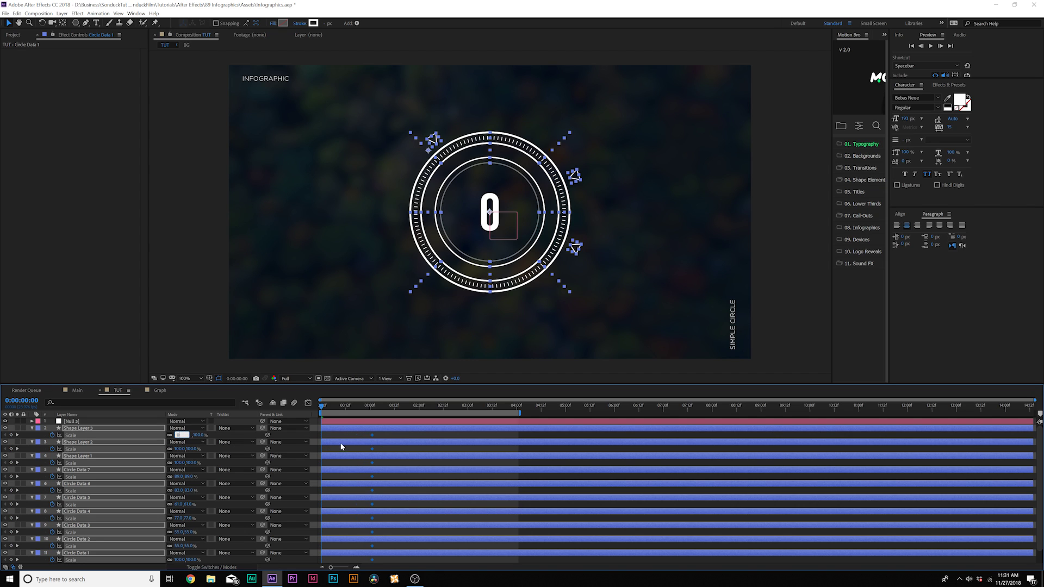
pyautogui.click(396, 434)
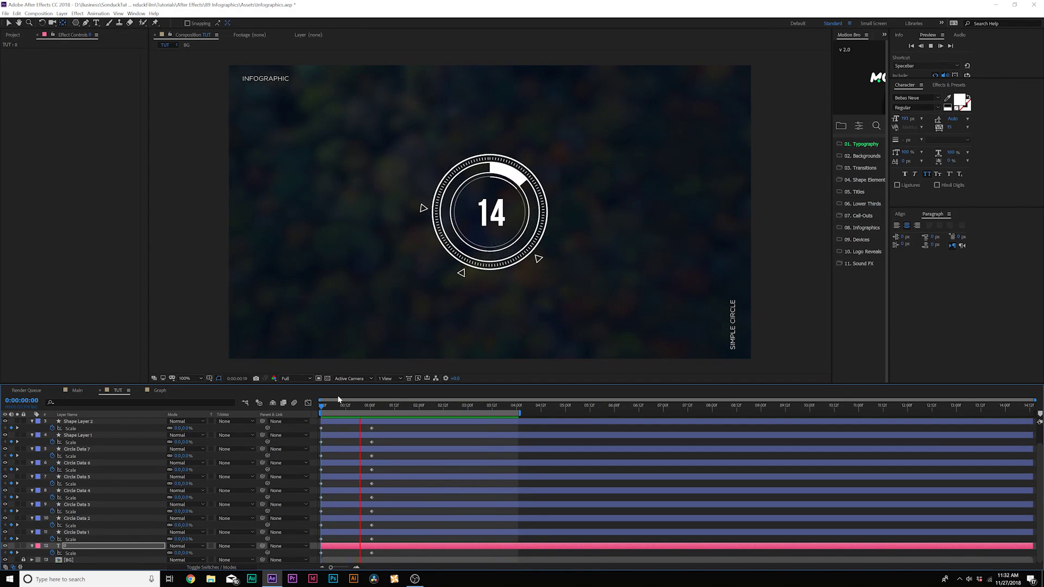
pyautogui.press('space')
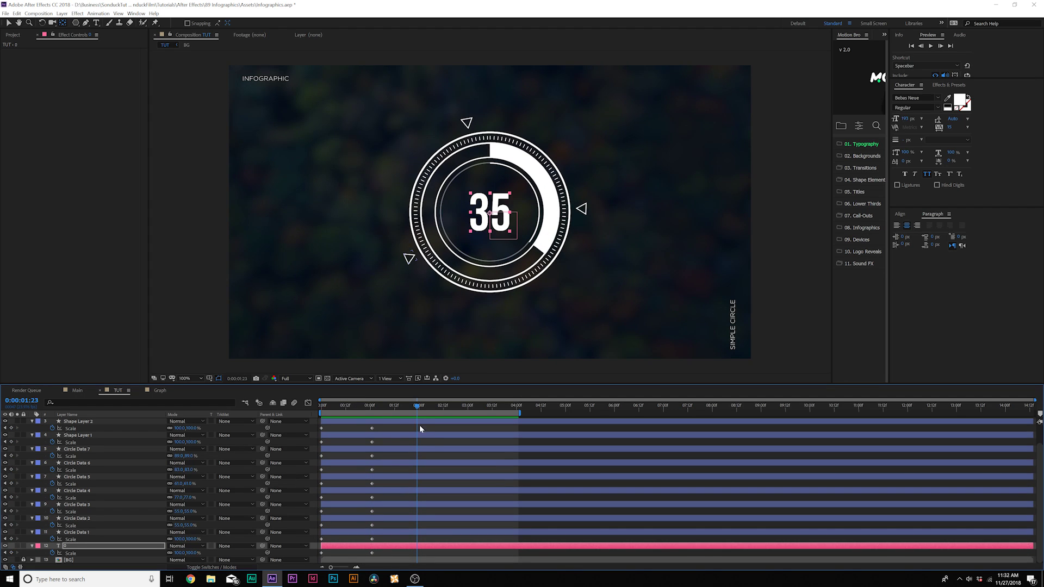
# Step: Collapse the keyframed properties and try to stagger the triangle and circle layers by shifting their start times
pyautogui.scroll(1, 423, 428)
pyautogui.click(390, 441)
pyautogui.click(394, 454)
pyautogui.scroll(4, 394, 454)
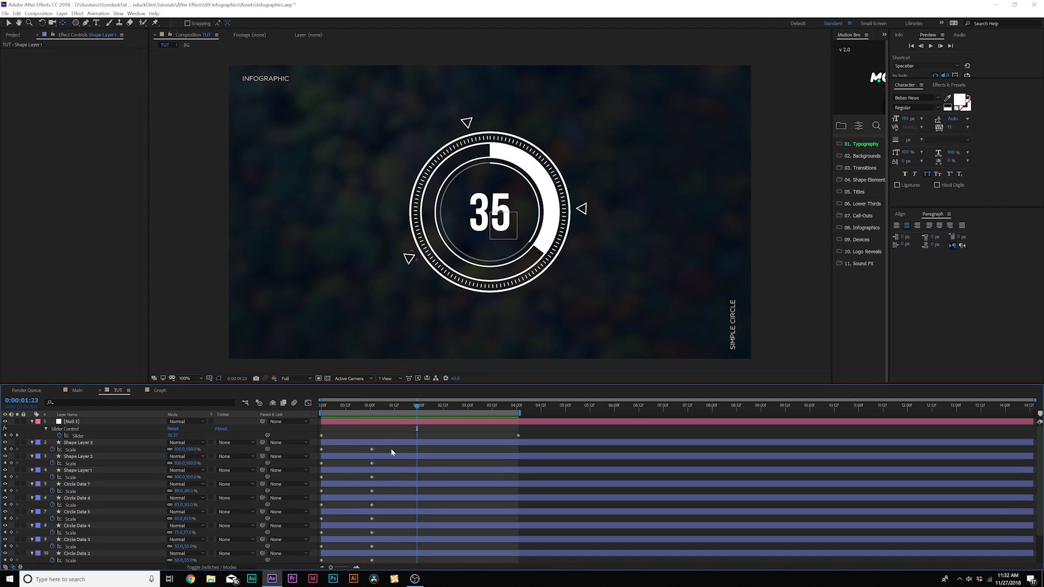
pyautogui.press('u')
pyautogui.click(359, 445)
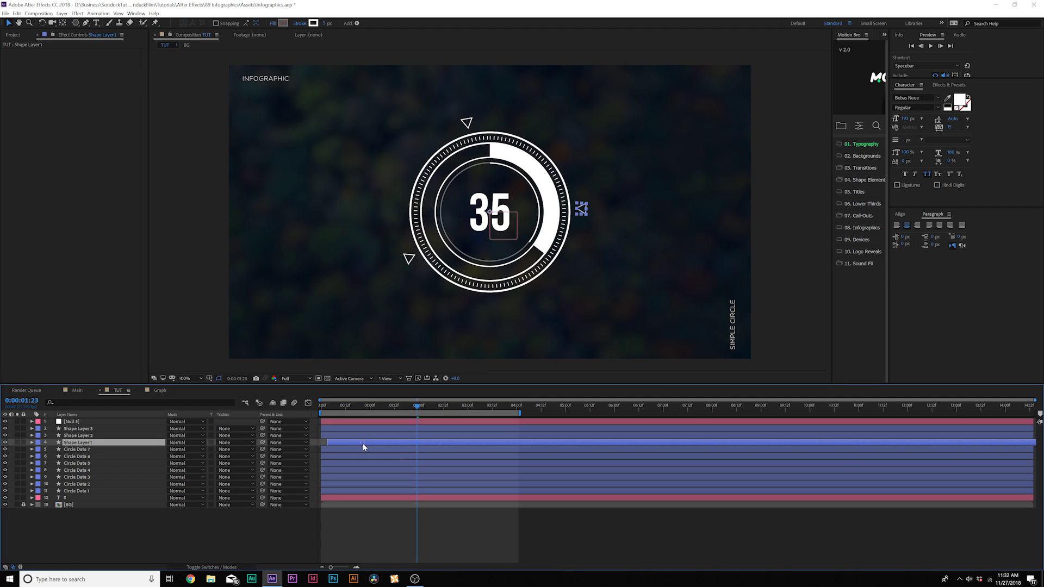
pyautogui.click(356, 471)
pyautogui.moveTo(338, 437); pyautogui.dragTo(347, 428)
pyautogui.moveTo(336, 477); pyautogui.dragTo(335, 497)
pyautogui.click(342, 490)
pyautogui.click(347, 462)
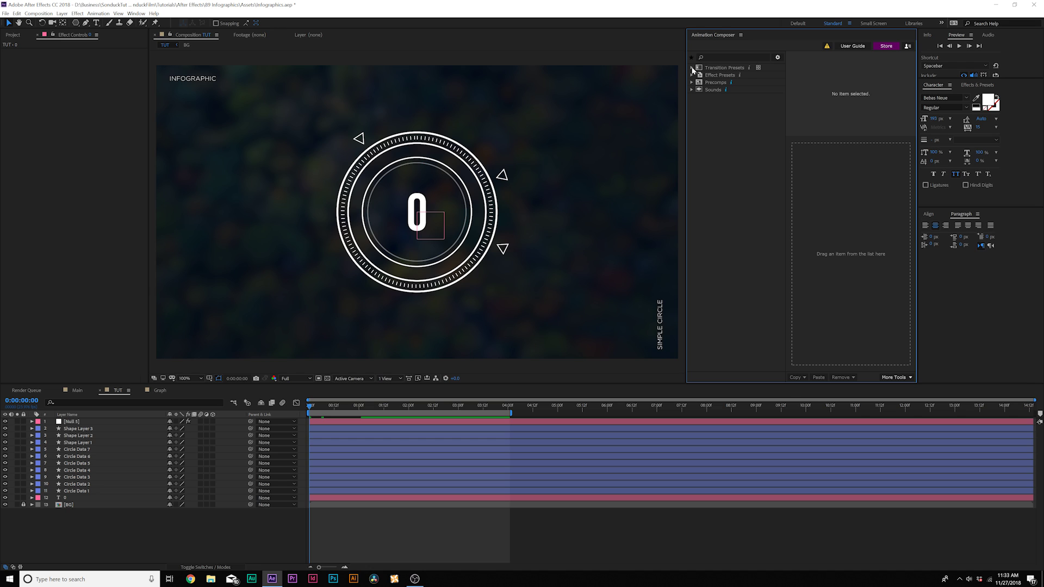
# Step: Find the Ease Rotate & Scale 3 preset in Animation Composer's 2D Layer Transformations transition presets, under Rotate & Scale
pyautogui.click(692, 68)
pyautogui.click(692, 68)
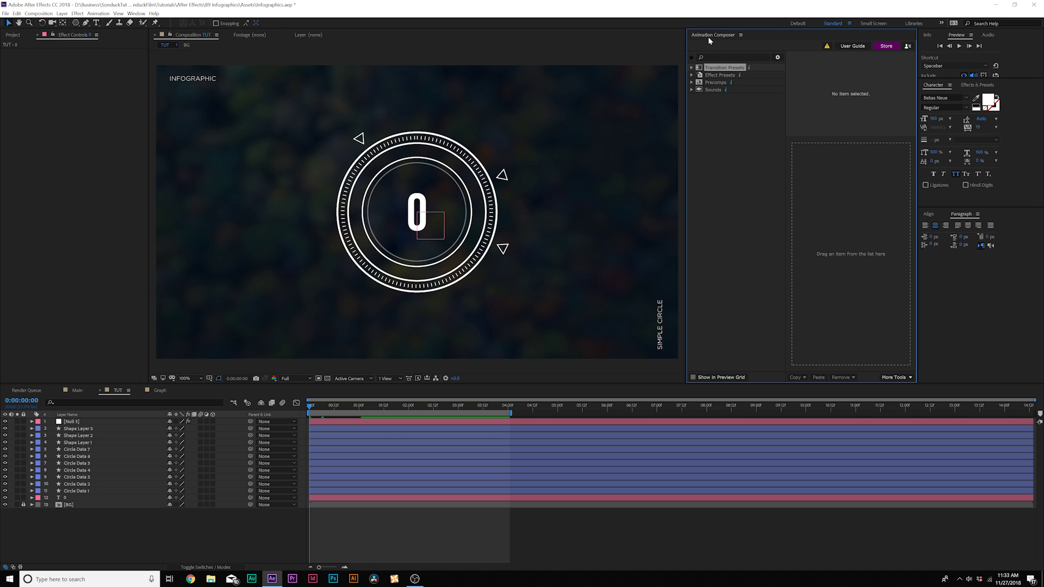
pyautogui.click(693, 68)
pyautogui.click(700, 74)
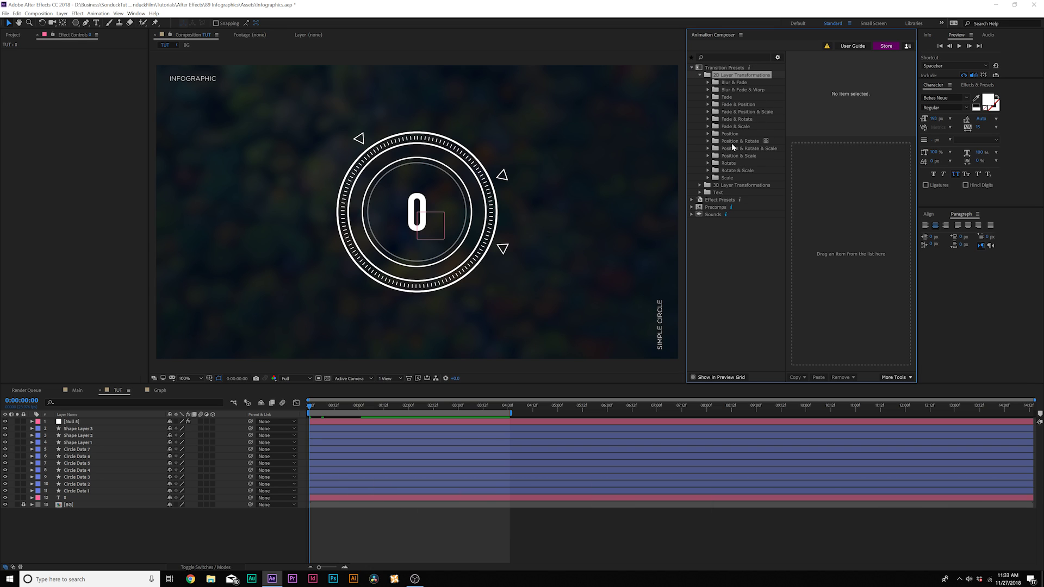
pyautogui.click(714, 163)
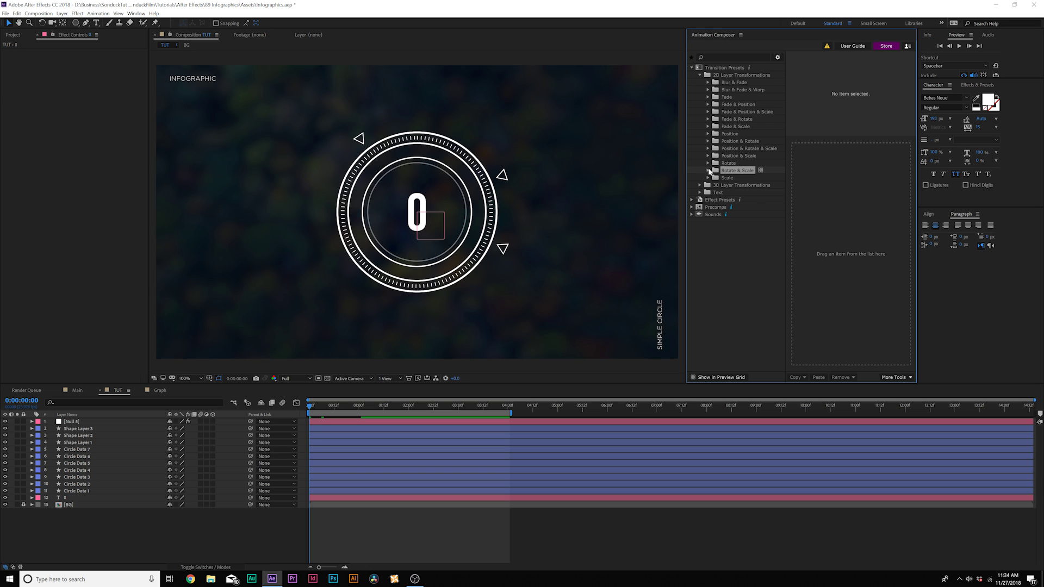
pyautogui.click(709, 170)
pyautogui.click(750, 185)
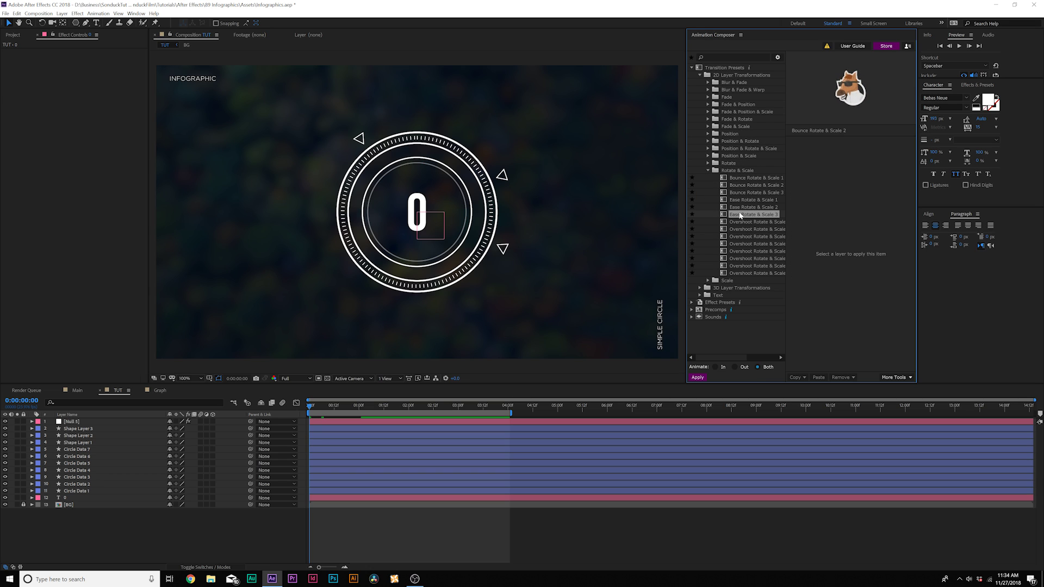
pyautogui.click(743, 195)
pyautogui.click(764, 214)
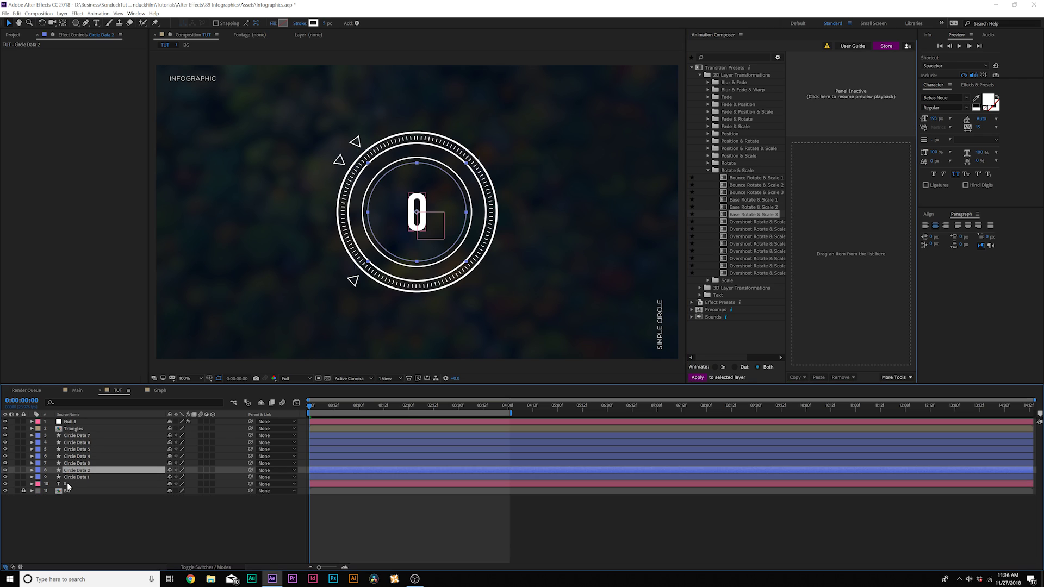
# Step: Apply Ease Rotate & Scale 3 to the counter text, all circle layers and the Triangles precomp, and preview the transition
pyautogui.click(71, 484)
pyautogui.keyDown('shift'); pyautogui.click(72, 429); pyautogui.keyUp('shift')
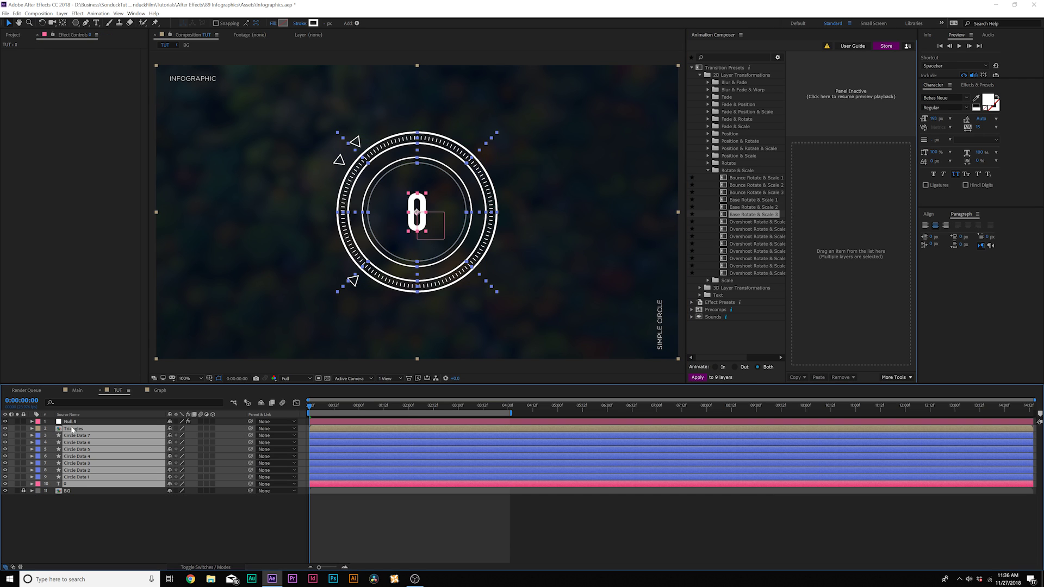
pyautogui.moveTo(741, 215); pyautogui.dragTo(816, 217)
pyautogui.press('space')
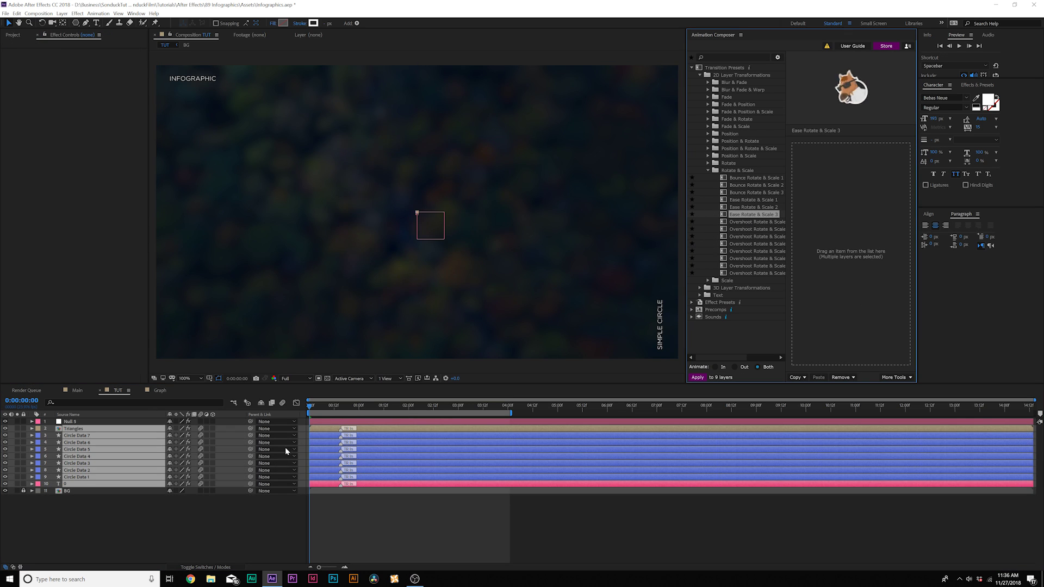
pyautogui.moveTo(332, 407); pyautogui.dragTo(353, 407)
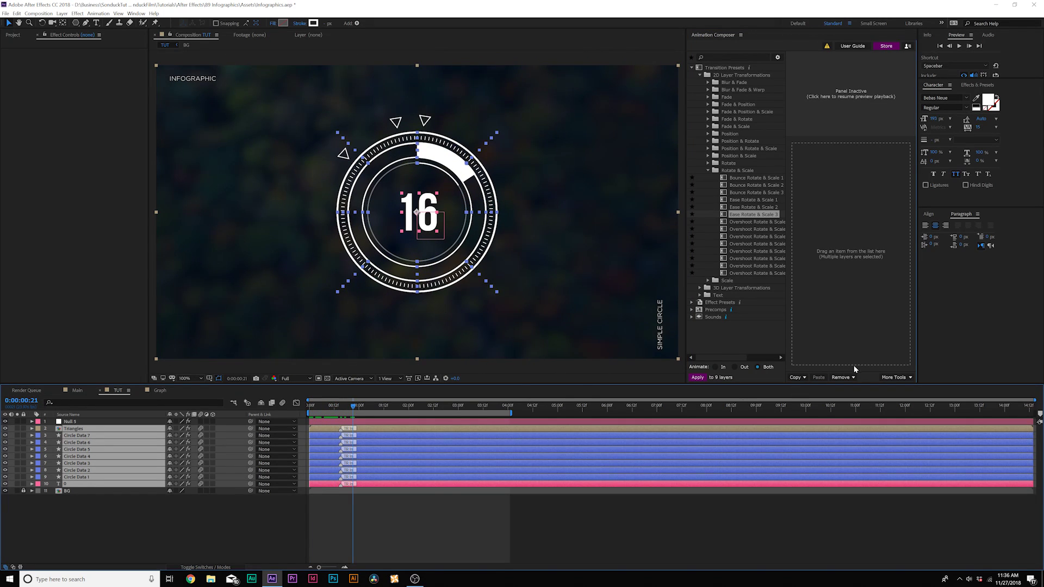
# Step: Stagger the nine layers' in transitions by 4 frames in ascending order with Transition Shifter, and play the result
pyautogui.click(900, 377)
pyautogui.click(906, 399)
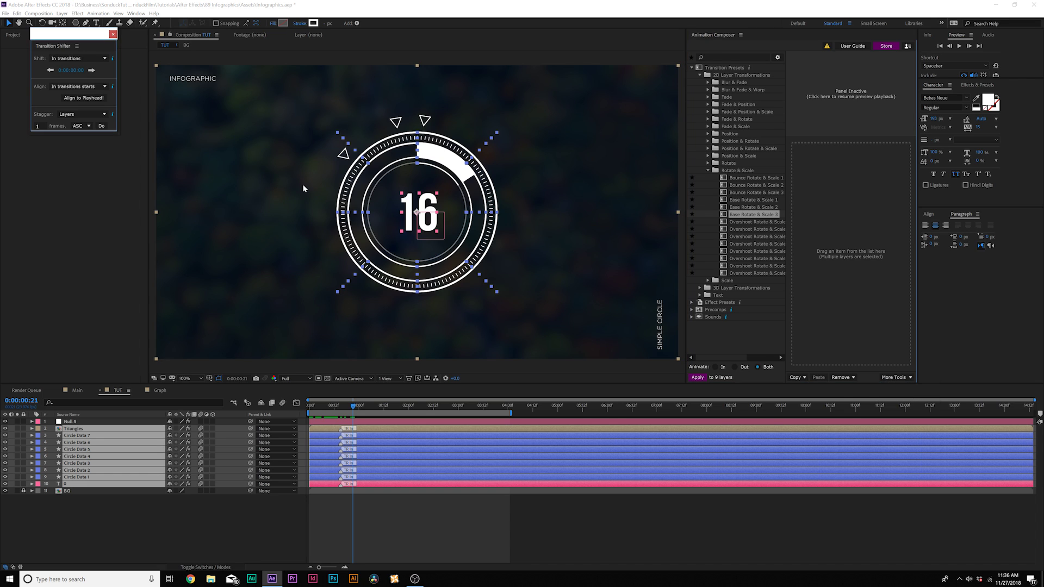
pyautogui.moveTo(73, 39); pyautogui.dragTo(528, 187)
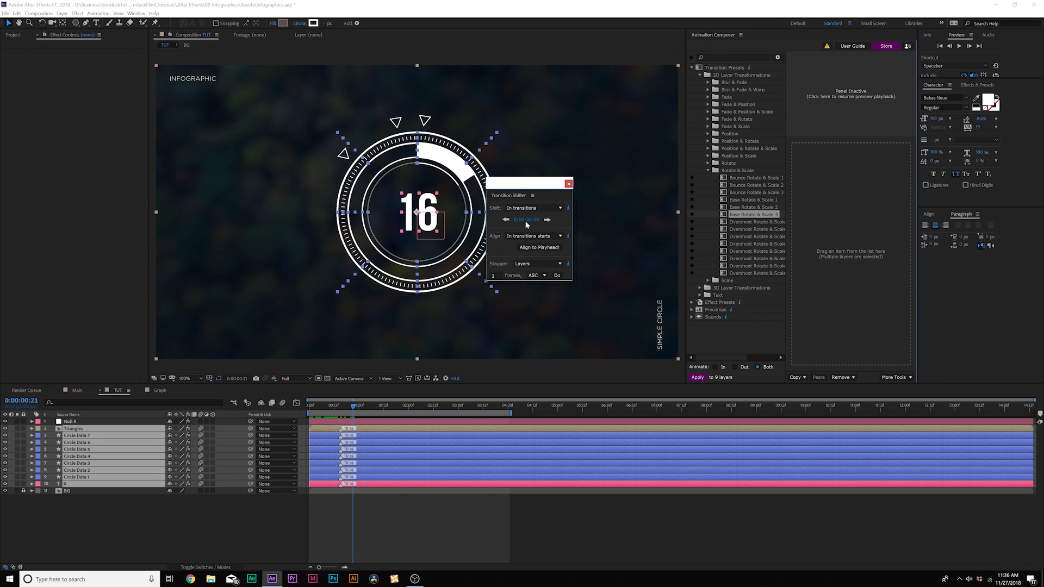
pyautogui.click(498, 276)
pyautogui.click(558, 276)
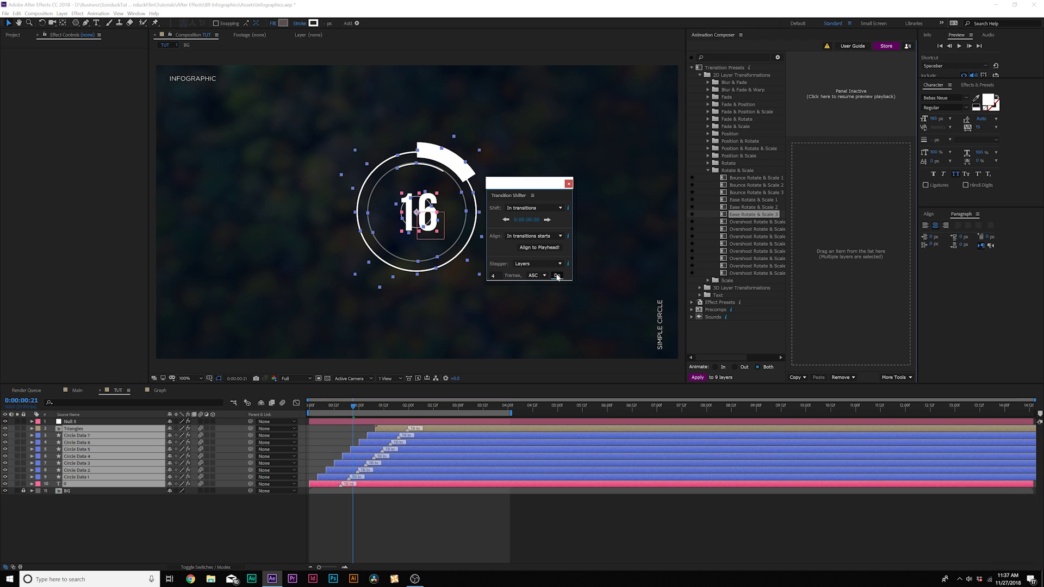
pyautogui.moveTo(336, 411); pyautogui.dragTo(364, 410)
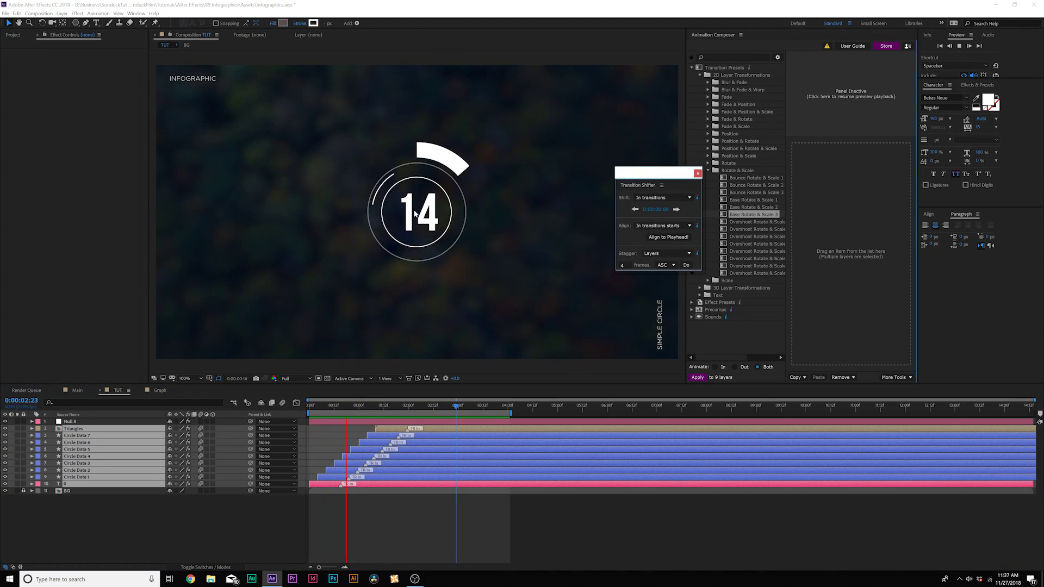
pyautogui.press('space')
# Step: Reverse the 4-frame layer stagger to DESC order and play the animation
pyautogui.click(669, 266)
pyautogui.click(680, 279)
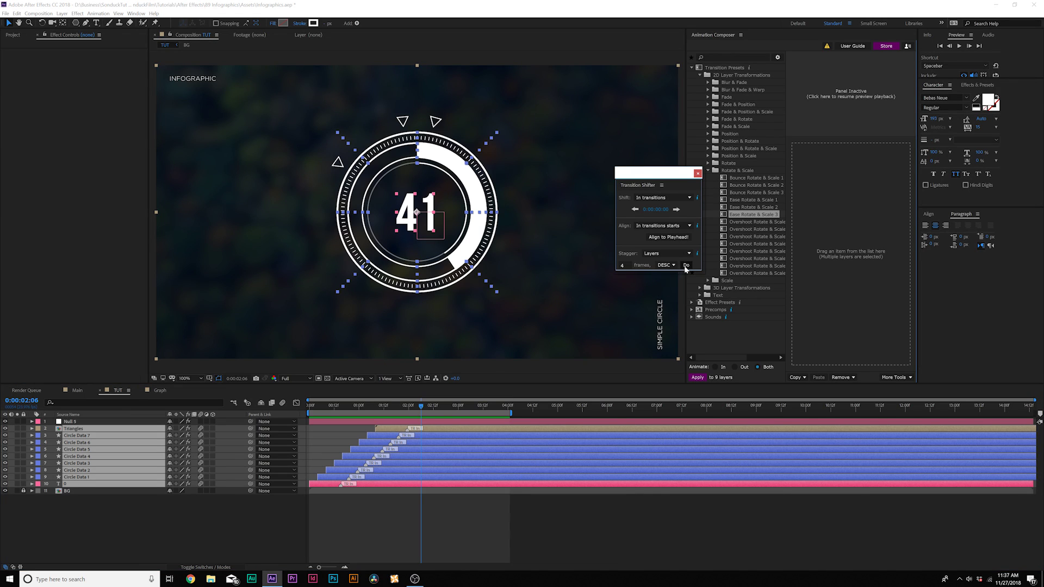
pyautogui.click(686, 265)
pyautogui.press('space')
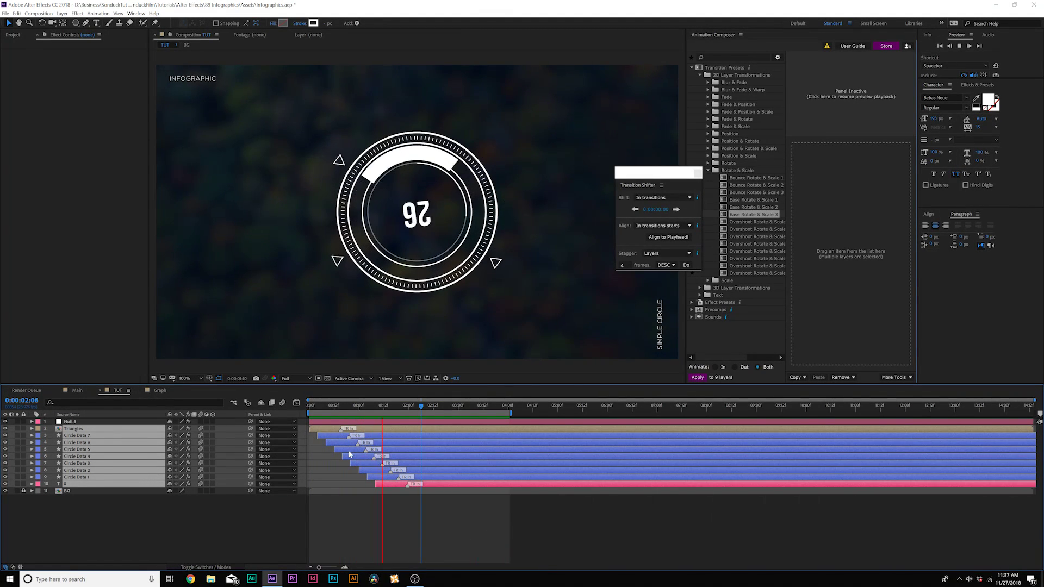
# Step: Pre-compose the null, Triangles, circle and counter text layers into one composition with the default name, leaving out the background
pyautogui.click(71, 421)
pyautogui.keyDown('shift'); pyautogui.click(65, 484); pyautogui.keyUp('shift')
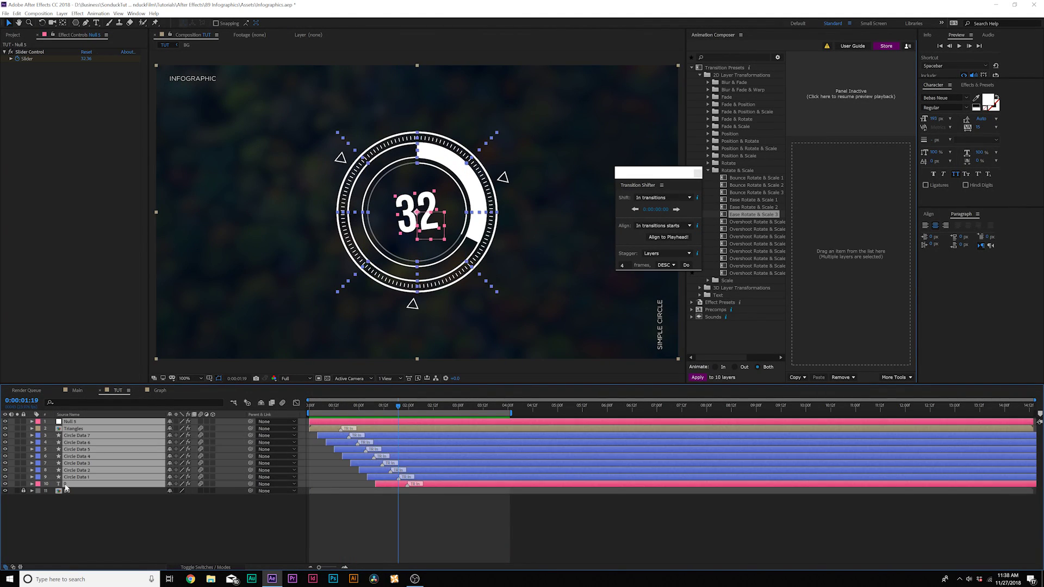
pyautogui.click(62, 13)
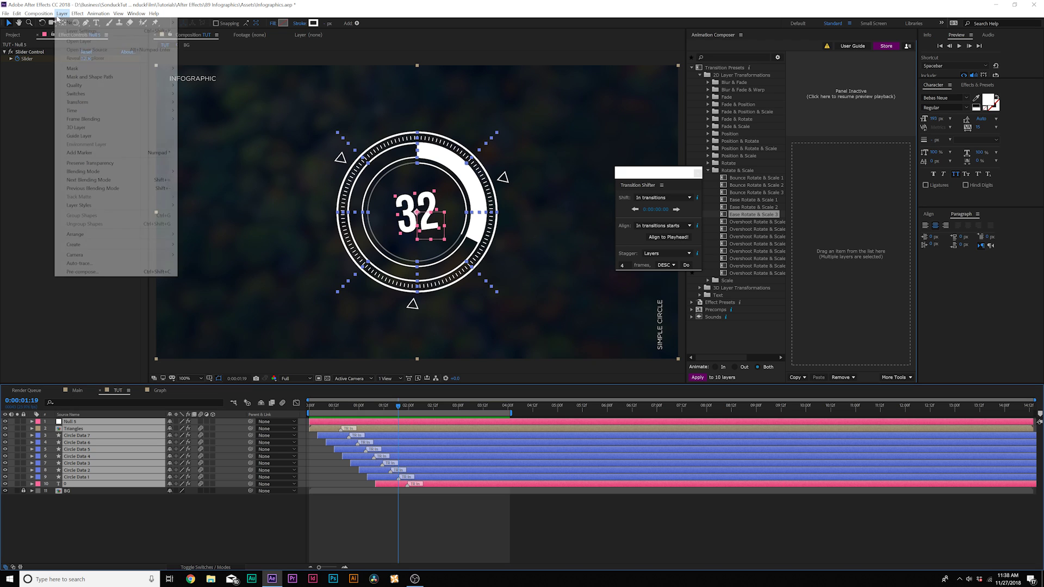
pyautogui.click(83, 274)
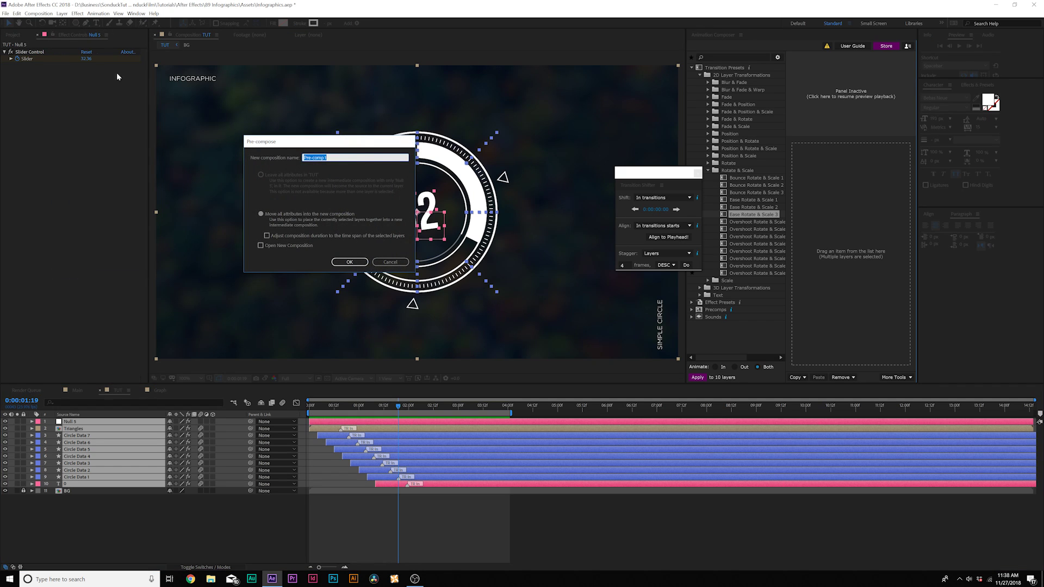
pyautogui.press('Return')
# Step: Add the Stylize Glow effect and motion blur to the infographic precomp, and play the animation
pyautogui.click(77, 13)
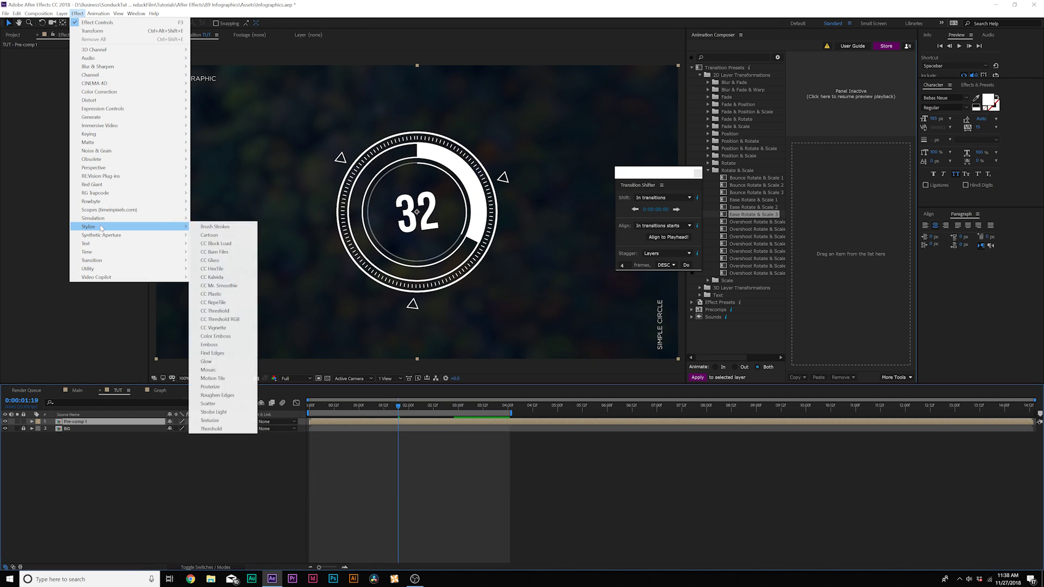
pyautogui.click(217, 364)
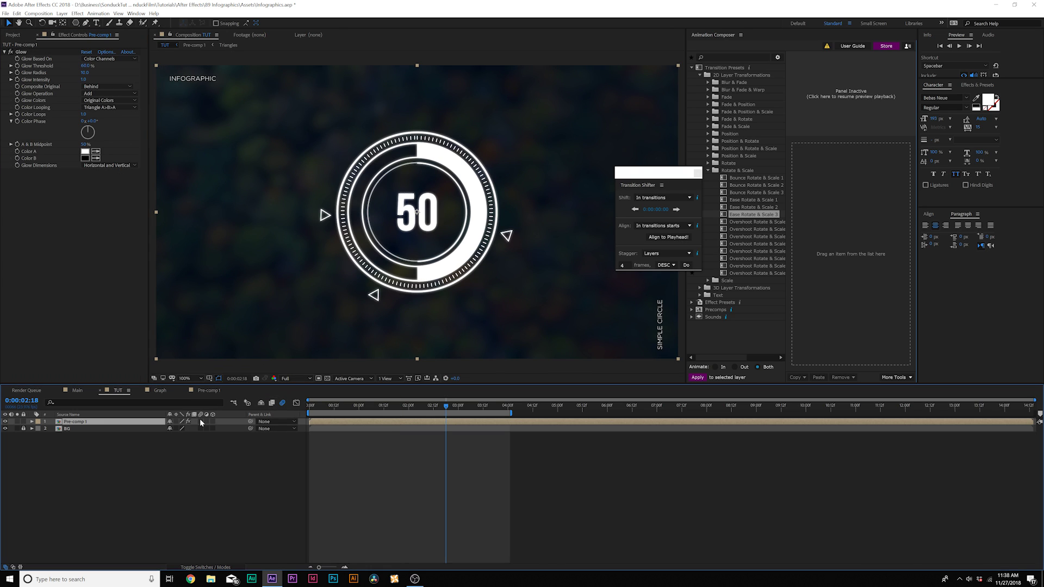
pyautogui.press('space')
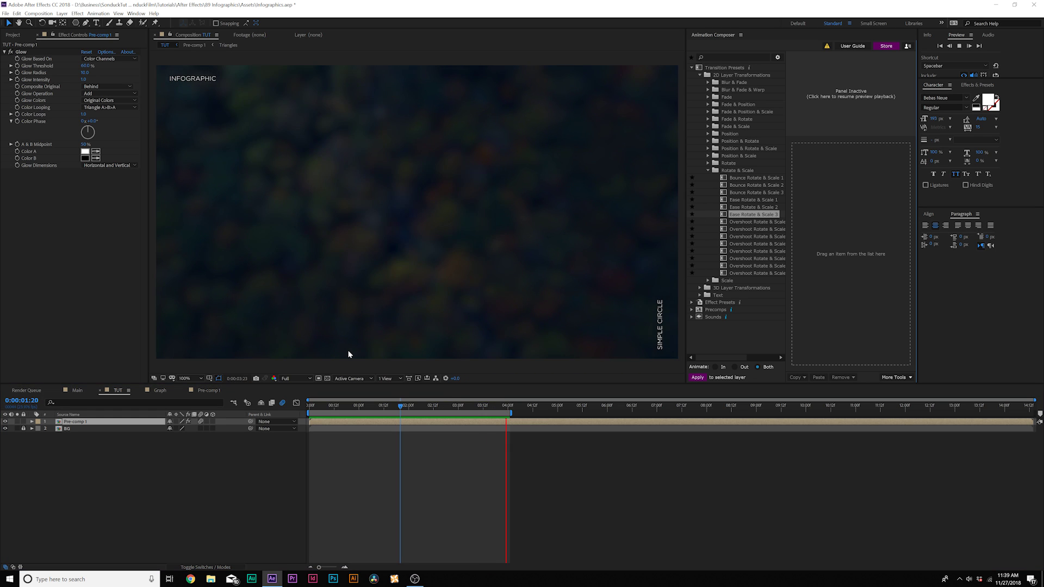